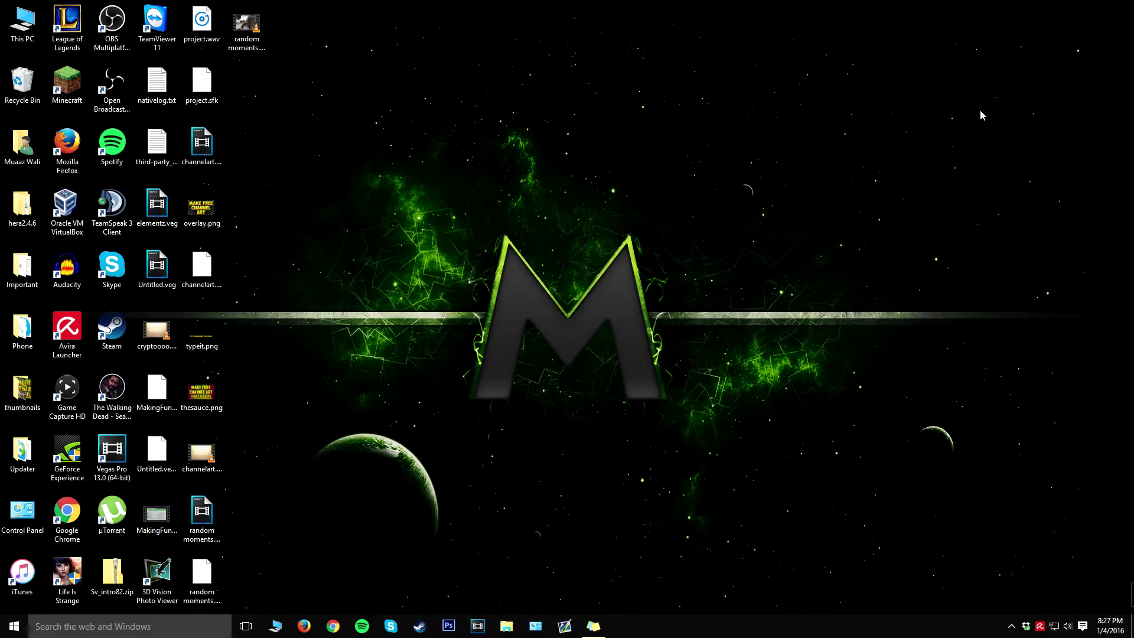
Step: Open YouTube in Chrome from the taskbar
{"action": "left_click_drag", "start_coordinate": [980, 114], "coordinate": [364, 496]}
{"action": "left_click_drag", "start_coordinate": [633, 500], "coordinate": [633, 83]}
{"action": "left_click_drag", "start_coordinate": [942, 591], "coordinate": [924, 173]}
{"action": "left_click", "coordinate": [333, 626]}
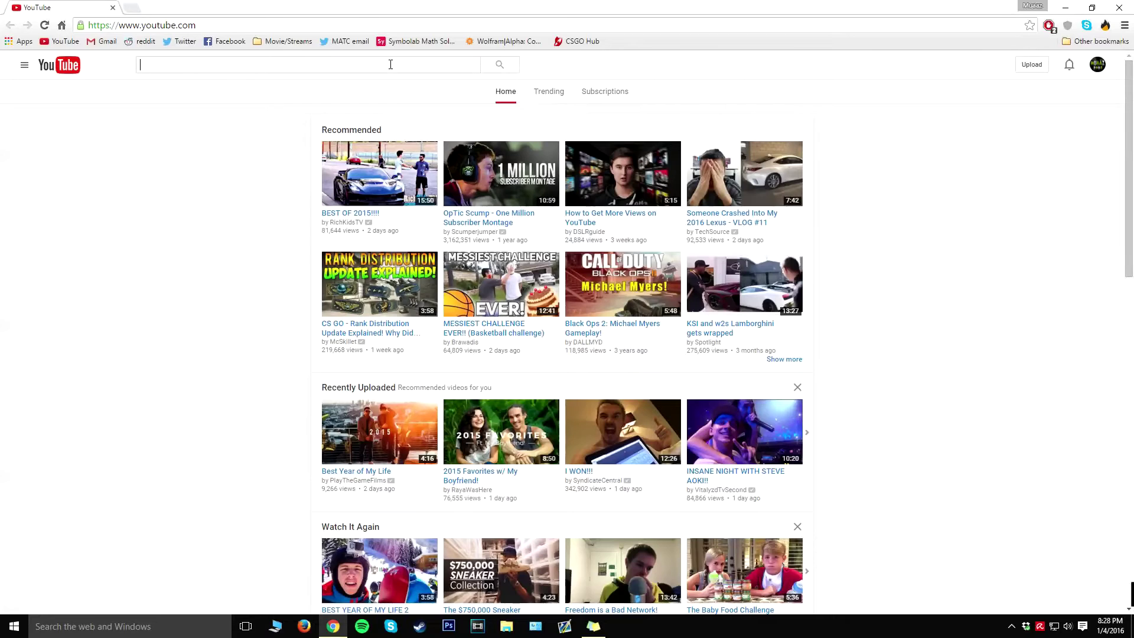
Step: Search YouTube for 'sony vegas intro template' and browse the results
{"action": "type", "text": "y "}
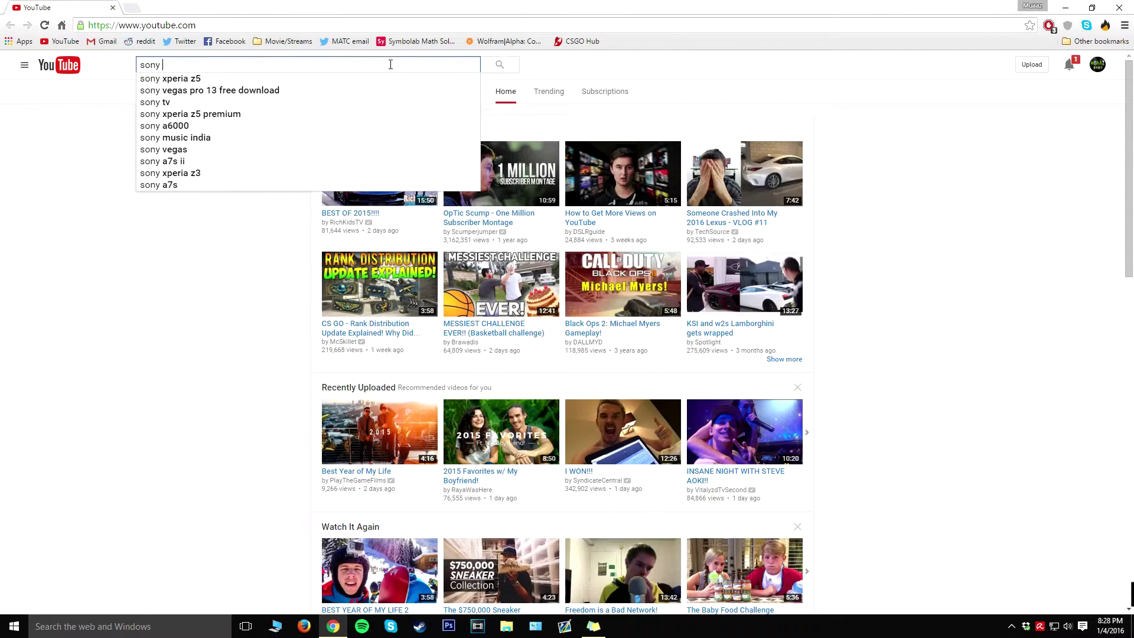
{"action": "type", "text": "vegas intro templ"}
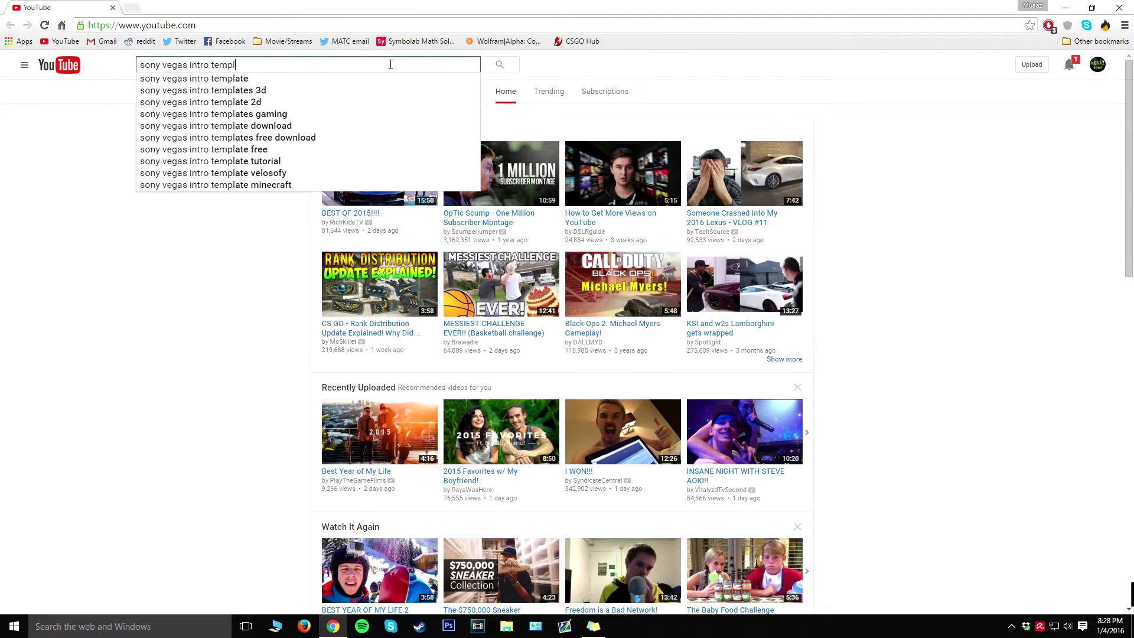
{"action": "type", "text": "ate"}
{"action": "key", "text": "Return"}
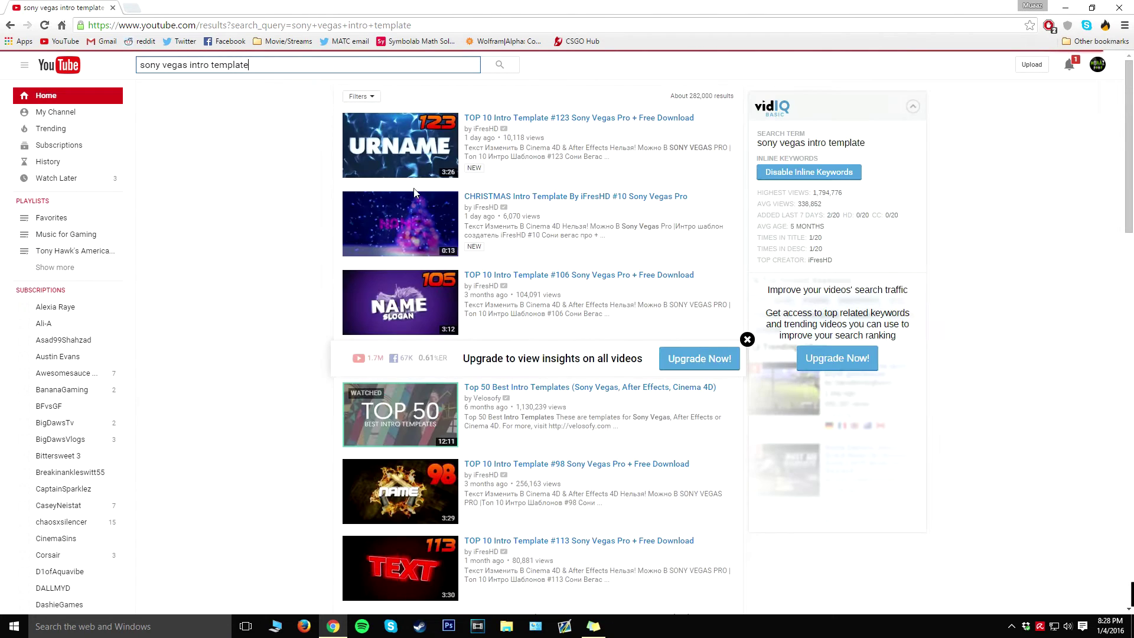
{"action": "scroll", "coordinate": [319, 135], "scroll_direction": "down", "scroll_amount": 9}
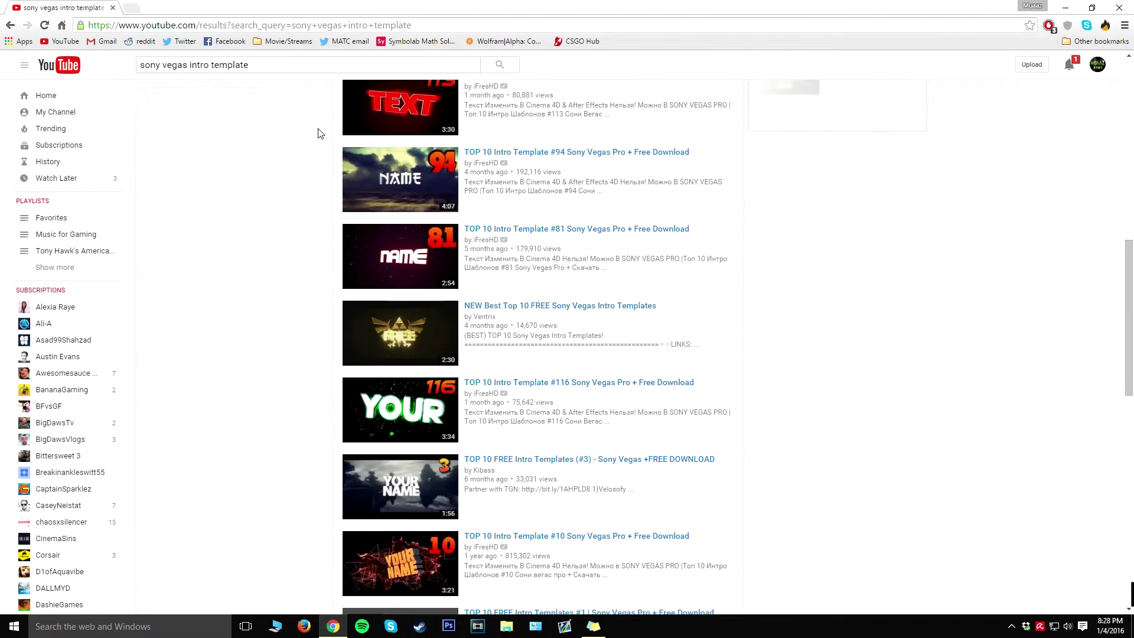
{"action": "scroll", "coordinate": [283, 198], "scroll_direction": "up", "scroll_amount": 4}
{"action": "scroll", "coordinate": [284, 198], "scroll_direction": "up", "scroll_amount": 4}
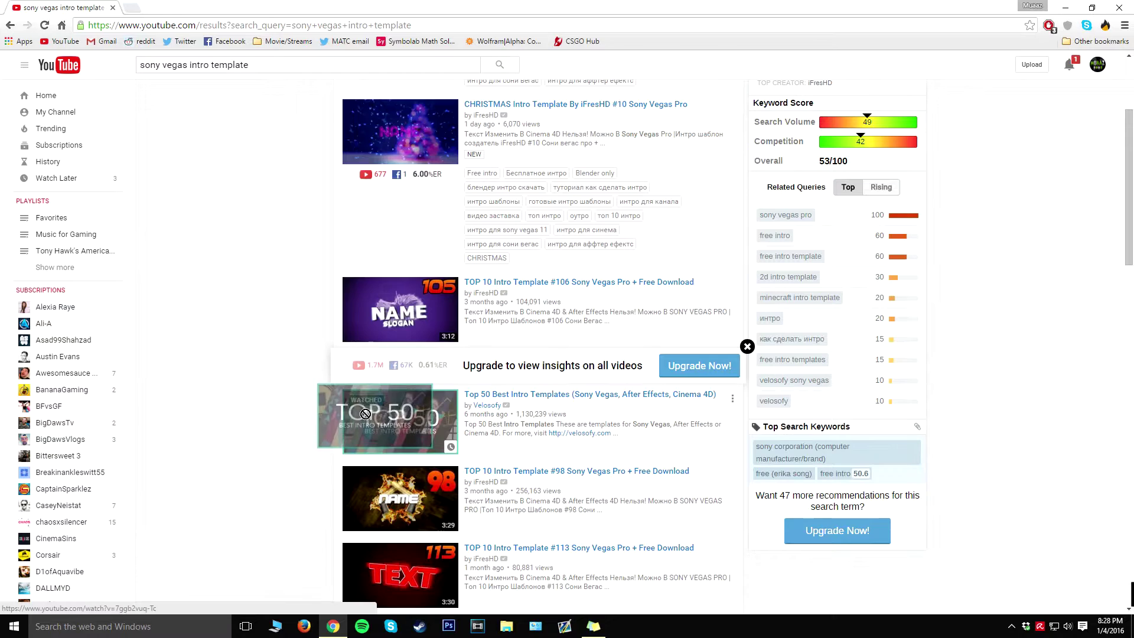
{"action": "scroll", "coordinate": [242, 287], "scroll_direction": "up", "scroll_amount": 3}
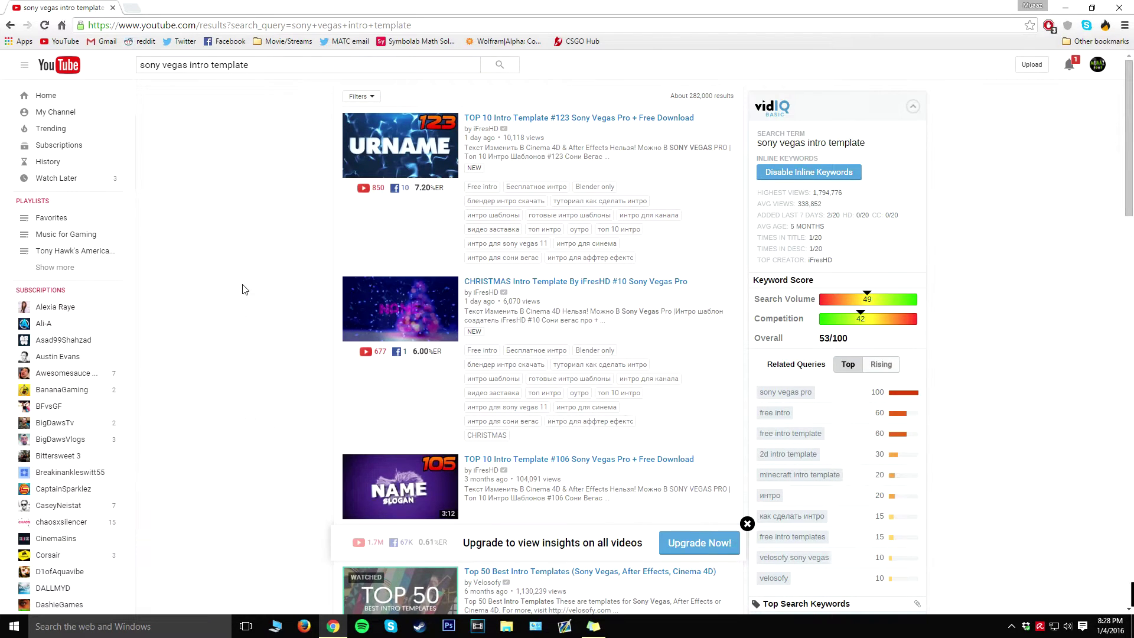
{"action": "scroll", "coordinate": [248, 252], "scroll_direction": "down", "scroll_amount": 3}
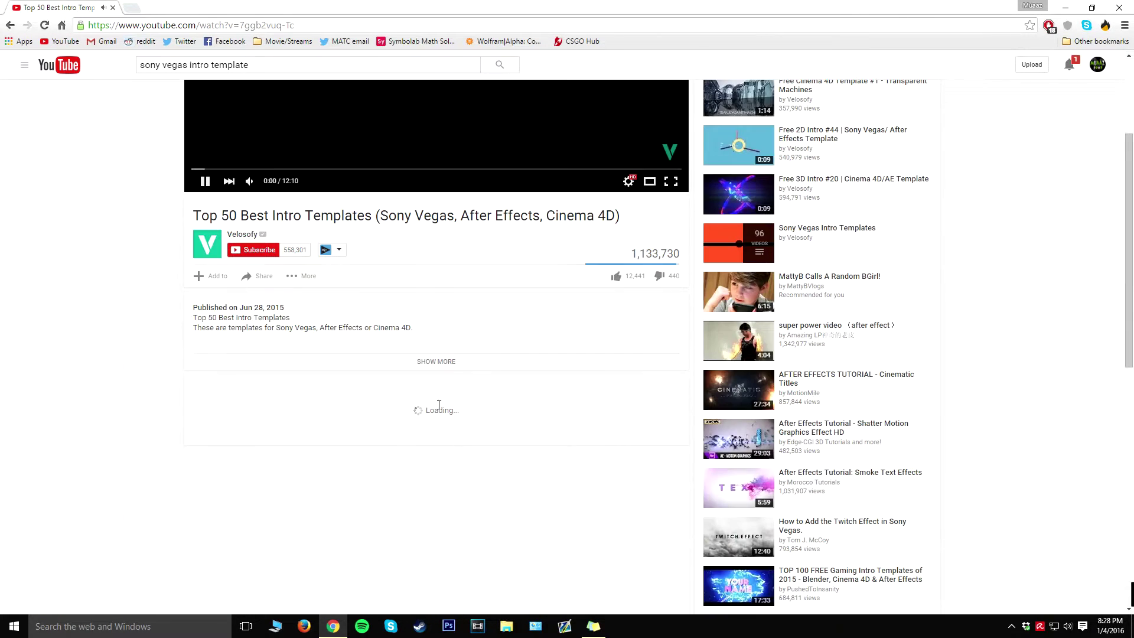
Step: Expand the Top 50 video's download-link description, scrub ahead through the templates, and pause at 11:06
{"action": "left_click", "coordinate": [435, 362]}
{"action": "left_click_drag", "start_coordinate": [380, 216], "coordinate": [643, 216]}
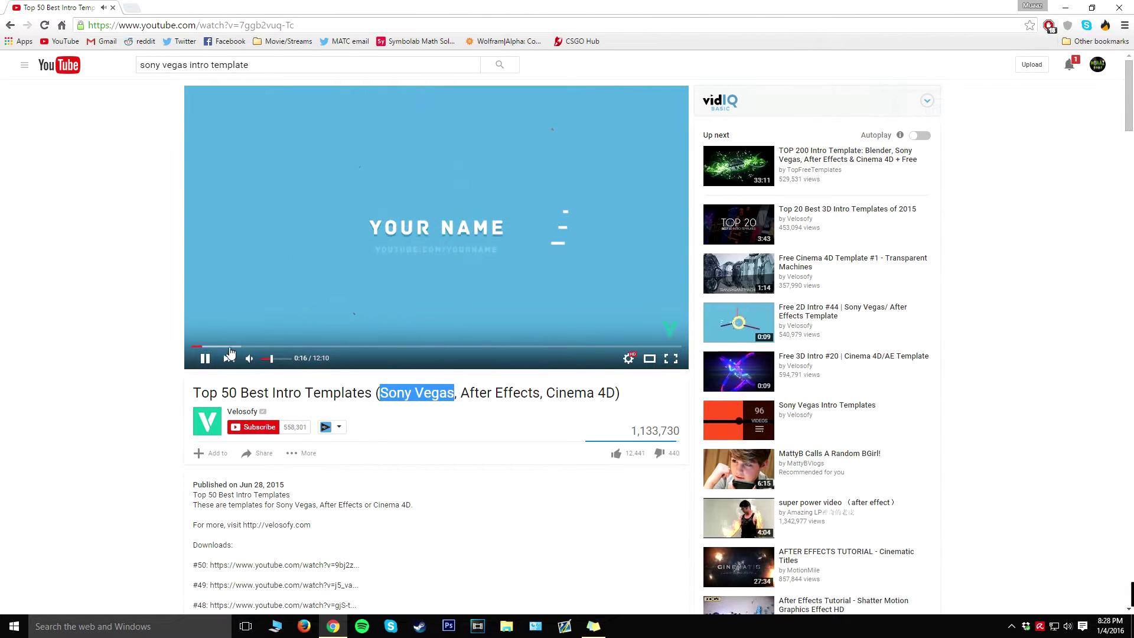
{"action": "left_click_drag", "start_coordinate": [202, 347], "coordinate": [347, 346]}
{"action": "left_click", "coordinate": [421, 224]}
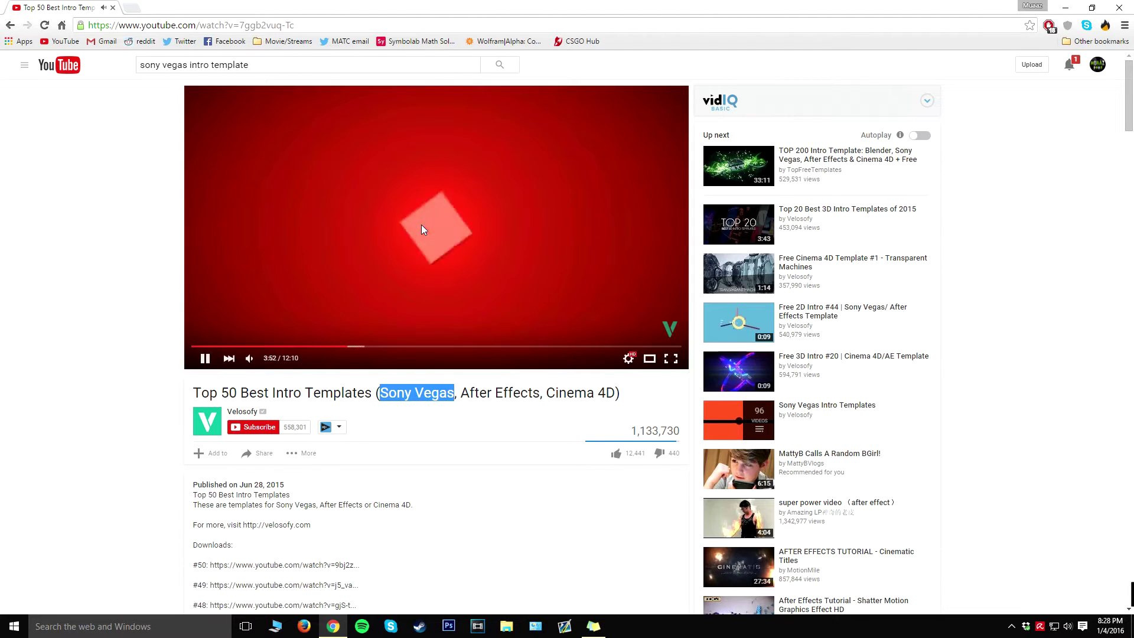
{"action": "scroll", "coordinate": [426, 266], "scroll_direction": "down", "scroll_amount": 5}
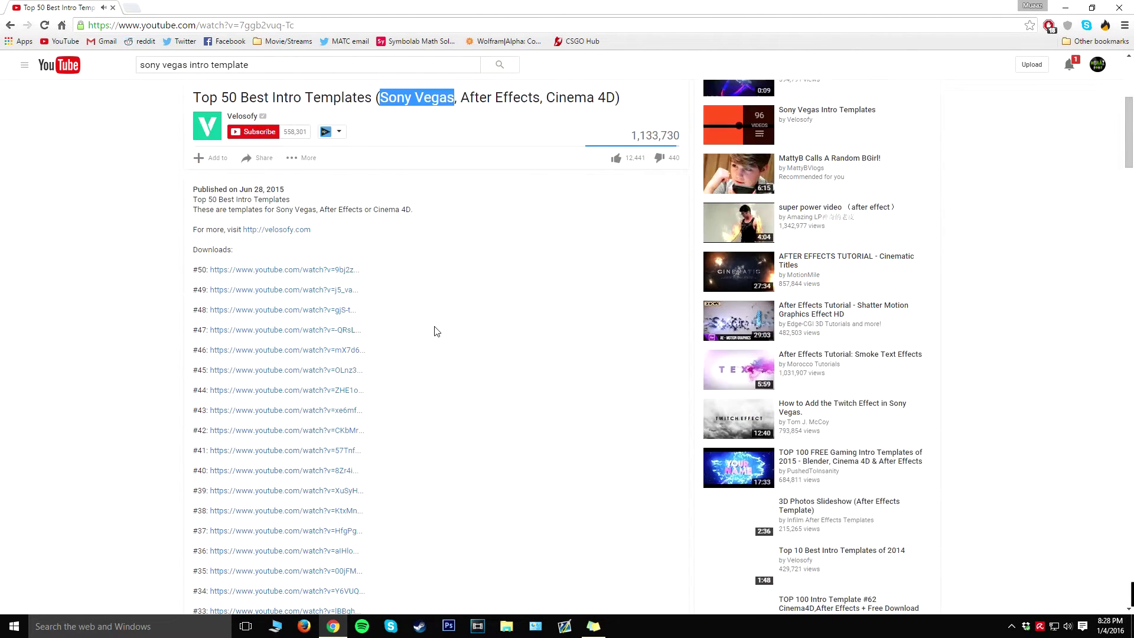
{"action": "scroll", "coordinate": [413, 383], "scroll_direction": "down", "scroll_amount": 4}
{"action": "scroll", "coordinate": [461, 383], "scroll_direction": "up", "scroll_amount": 9}
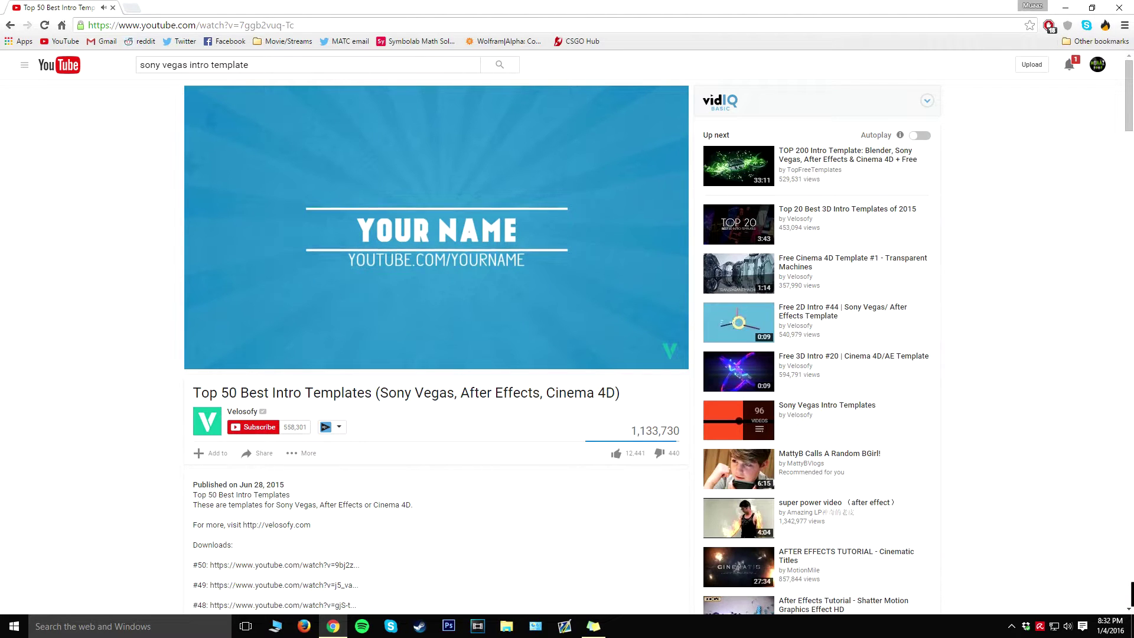
{"action": "left_click", "coordinate": [550, 232]}
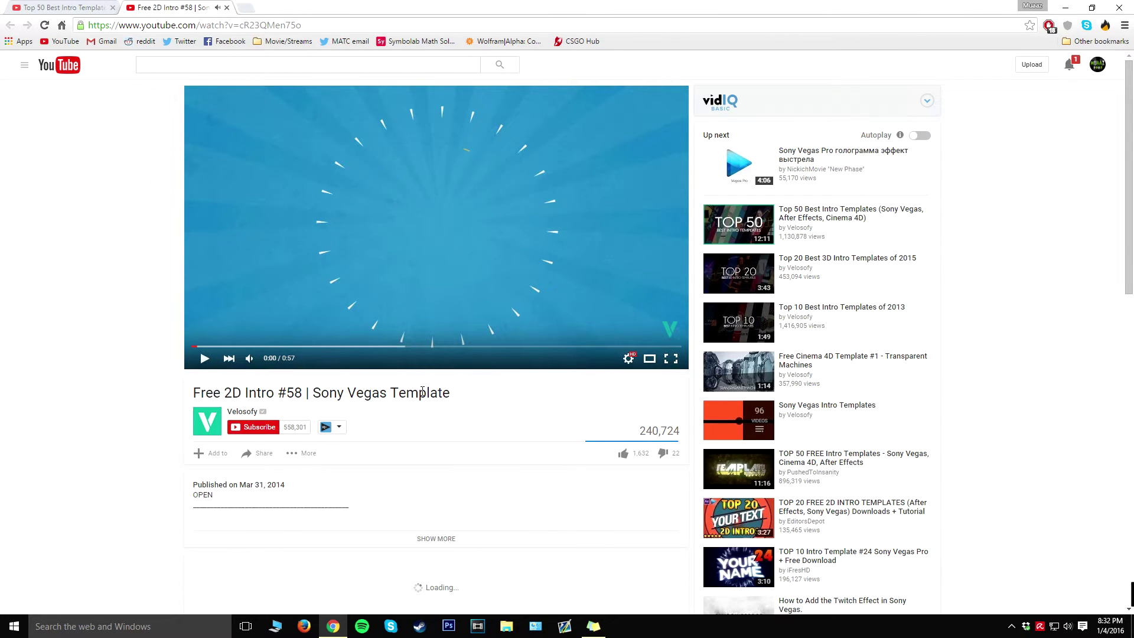
Step: Close the stray Free 3D Intro #17 video tab
{"action": "left_click_drag", "start_coordinate": [451, 397], "coordinate": [163, 383]}
{"action": "left_click", "coordinate": [287, 394]}
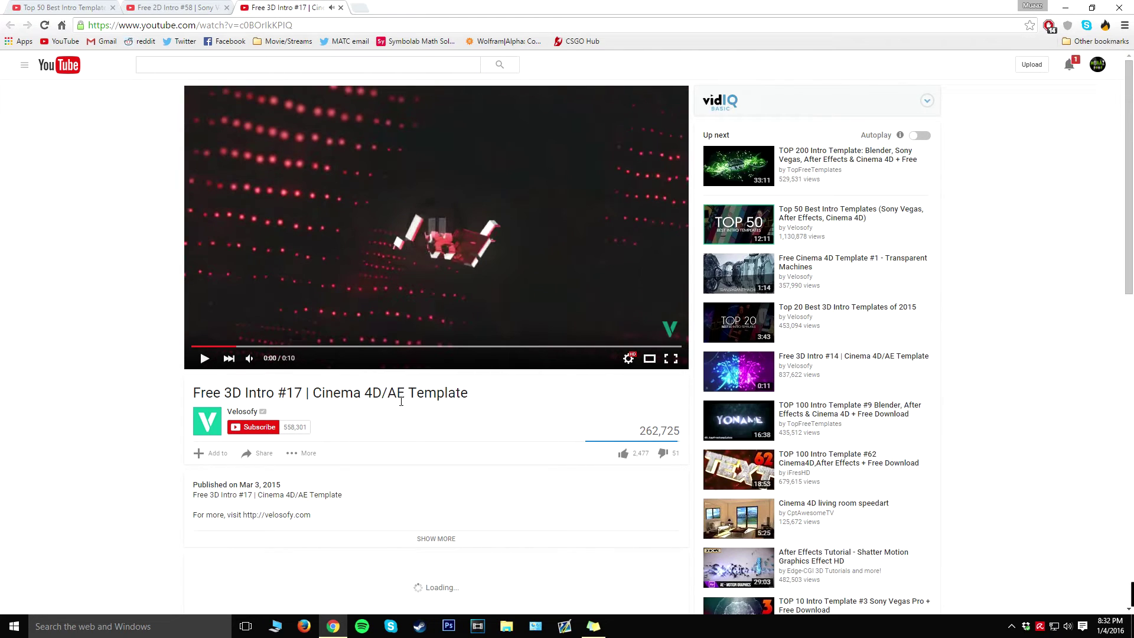
{"action": "left_click_drag", "start_coordinate": [365, 395], "coordinate": [315, 383]}
{"action": "left_click", "coordinate": [300, 385]}
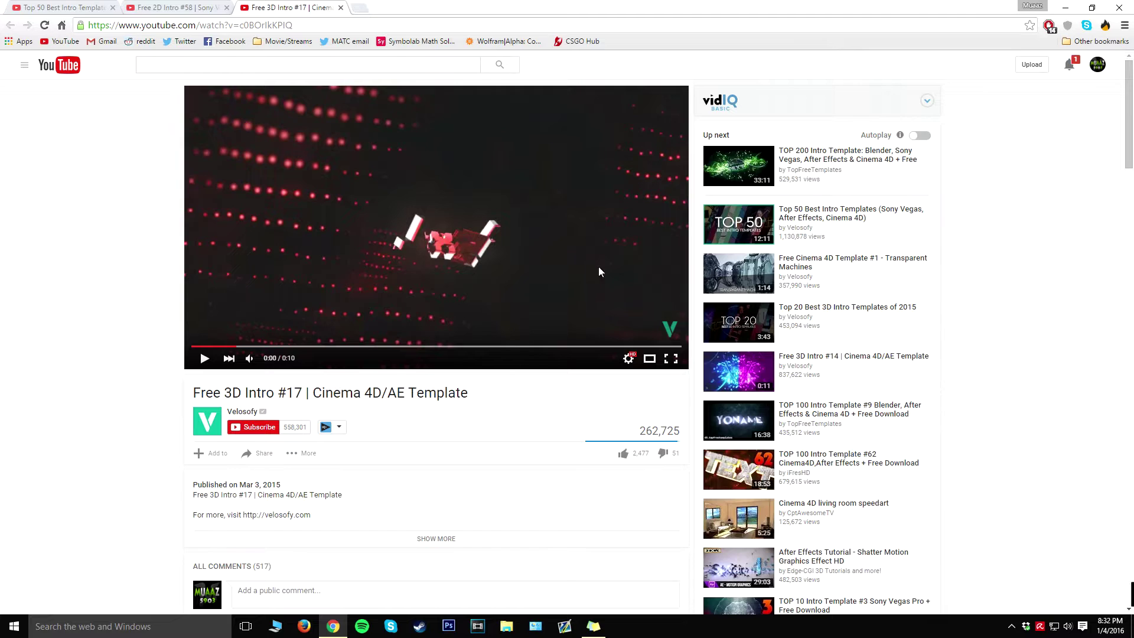
{"action": "left_click", "coordinate": [341, 8]}
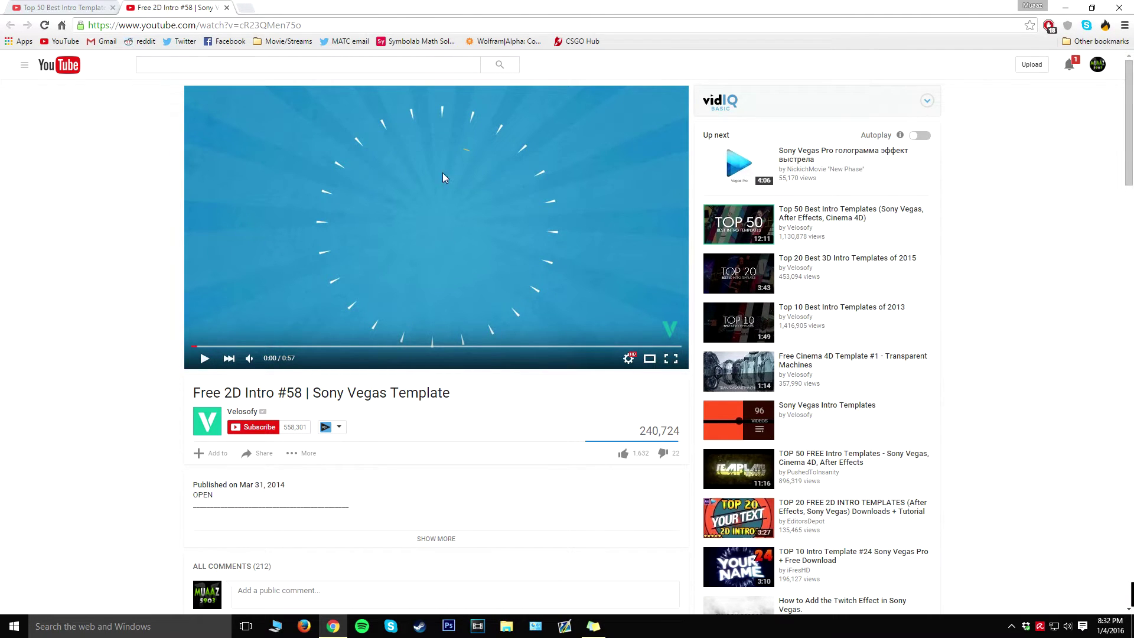
Step: Pause Free 2D Intro #58, close its duplicate tab, and follow the description's Velosofy download link
{"action": "left_click_drag", "start_coordinate": [437, 393], "coordinate": [234, 393]}
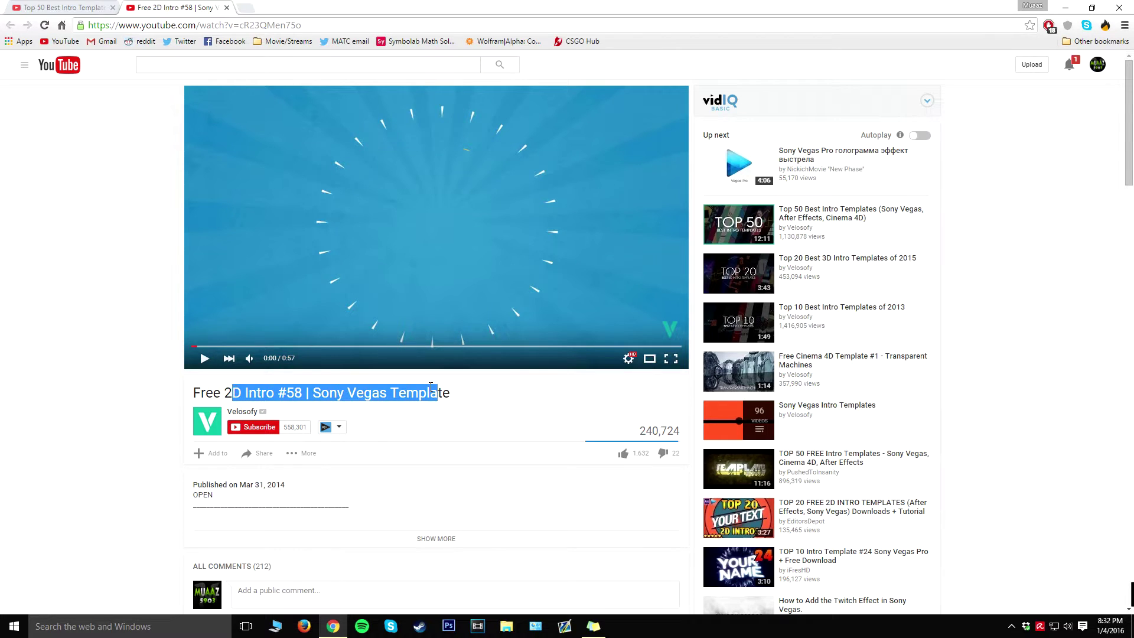
{"action": "left_click", "coordinate": [470, 392]}
{"action": "left_click_drag", "start_coordinate": [419, 393], "coordinate": [329, 267]}
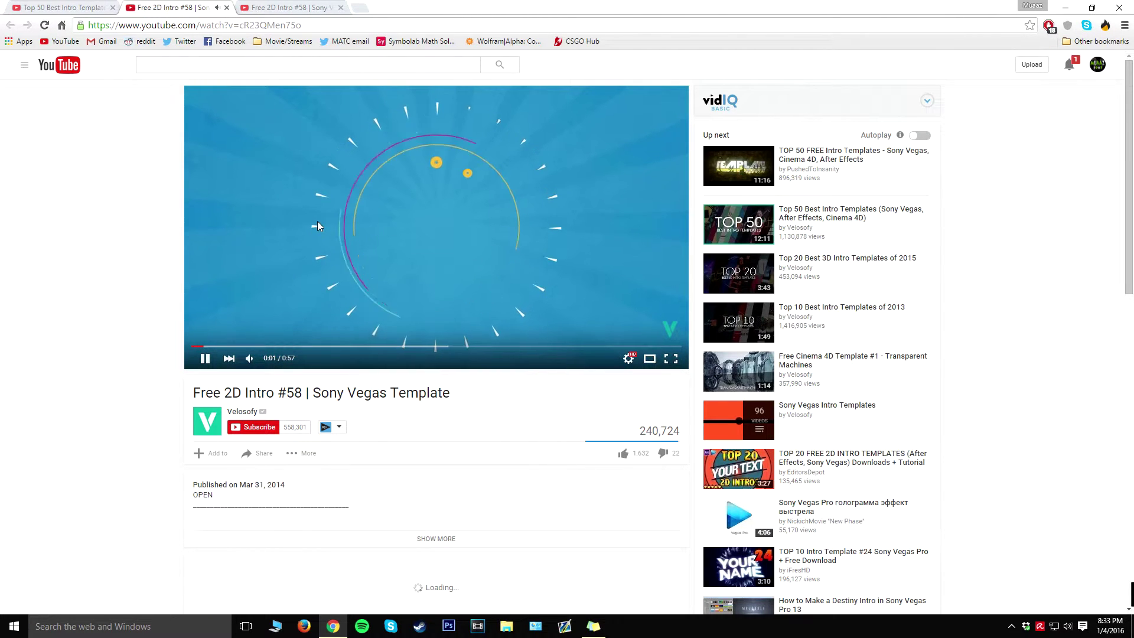
{"action": "left_click", "coordinate": [561, 210]}
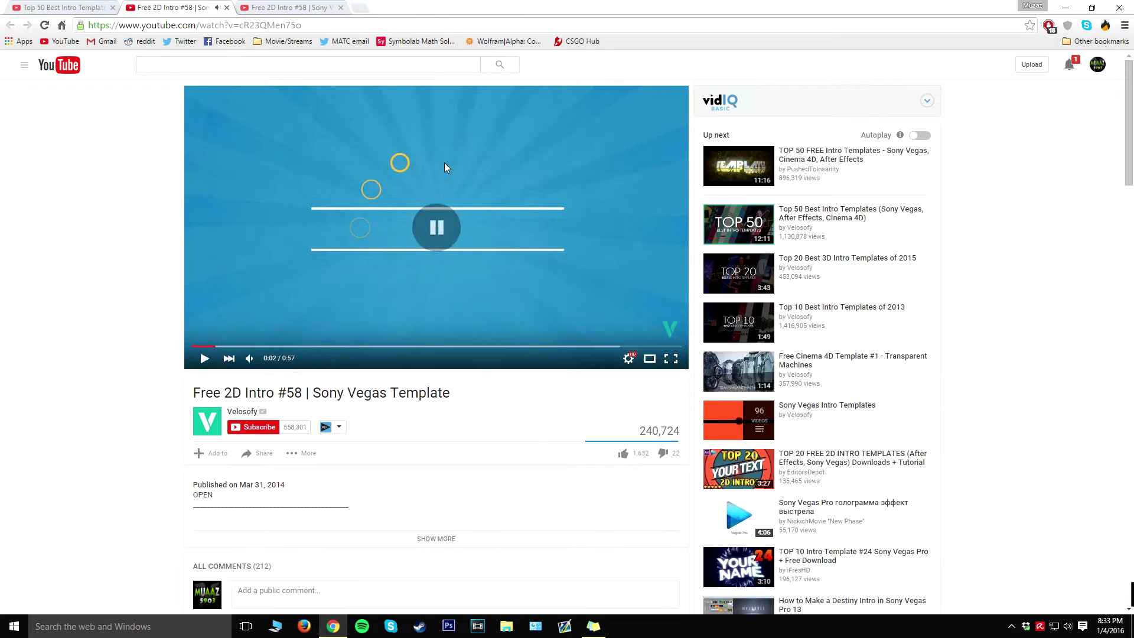
{"action": "left_click", "coordinate": [340, 8]}
{"action": "scroll", "coordinate": [332, 328], "scroll_direction": "down", "scroll_amount": 4}
{"action": "left_click", "coordinate": [367, 302]}
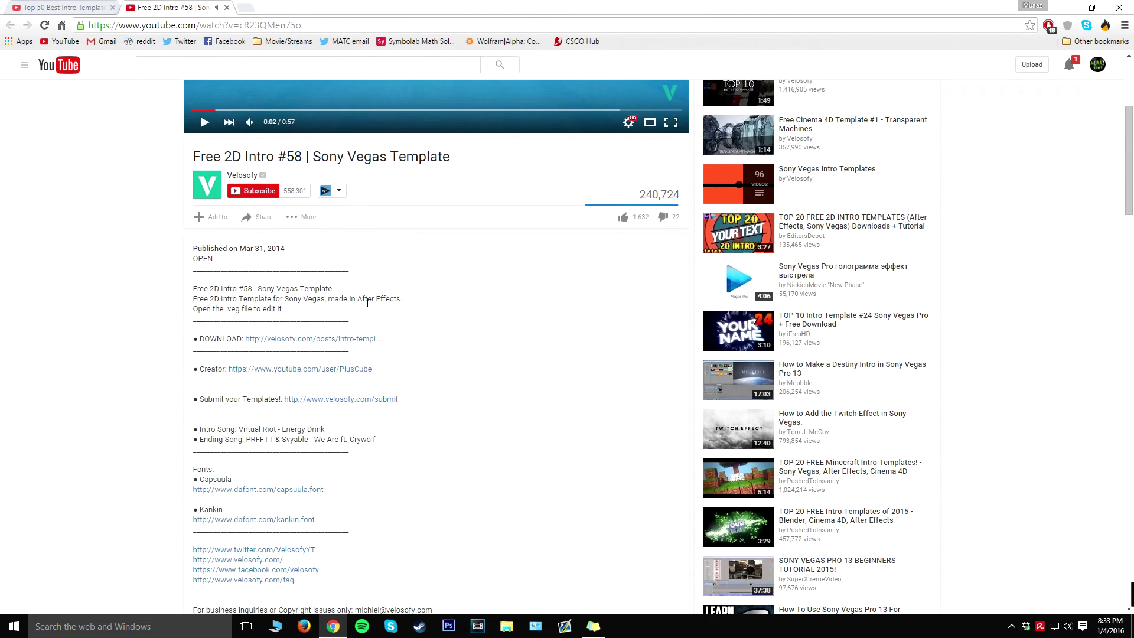
{"action": "left_click", "coordinate": [340, 340]}
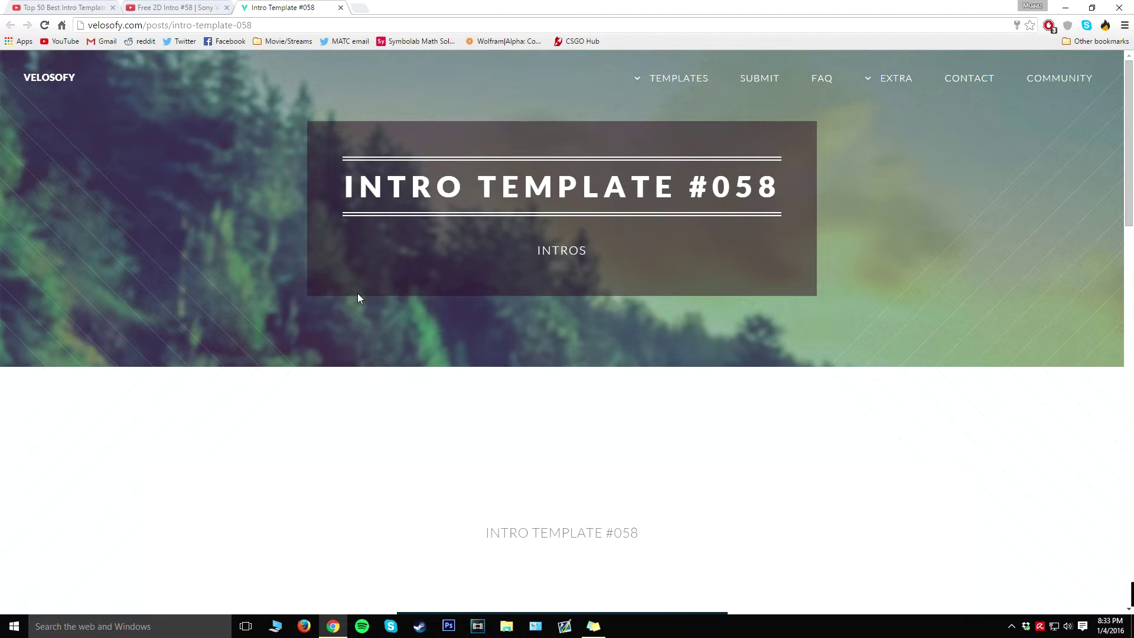
Step: On the Intro Template #058 download page, subscribe, like and follow Velosofy to unlock the download
{"action": "scroll", "coordinate": [357, 293], "scroll_direction": "down", "scroll_amount": 9}
{"action": "scroll", "coordinate": [452, 317], "scroll_direction": "up", "scroll_amount": 1}
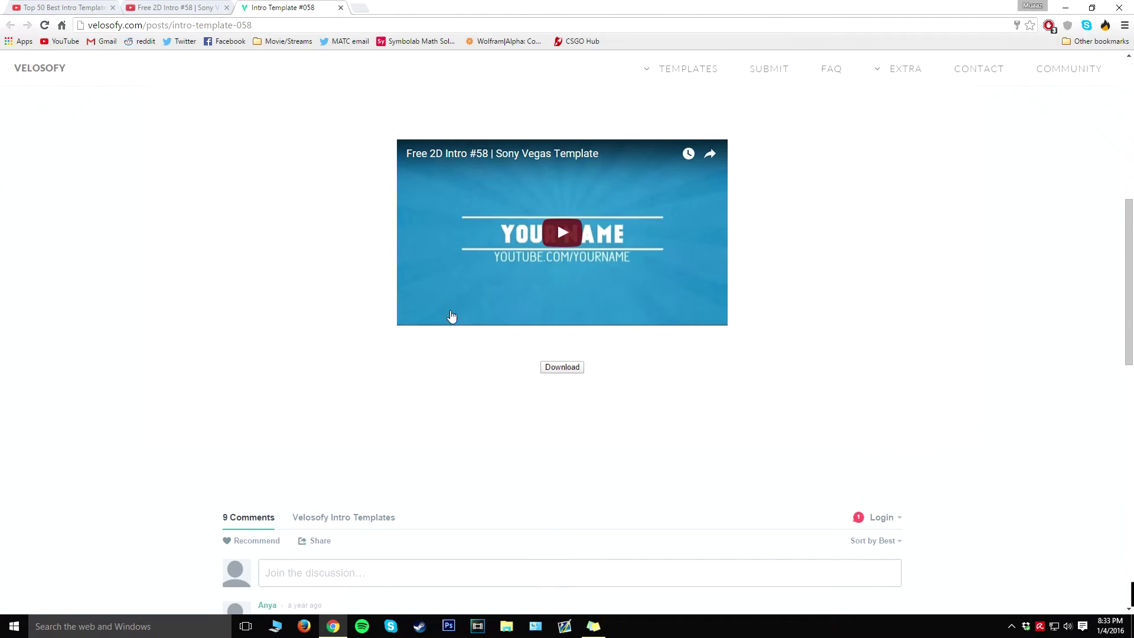
{"action": "left_click", "coordinate": [561, 367]}
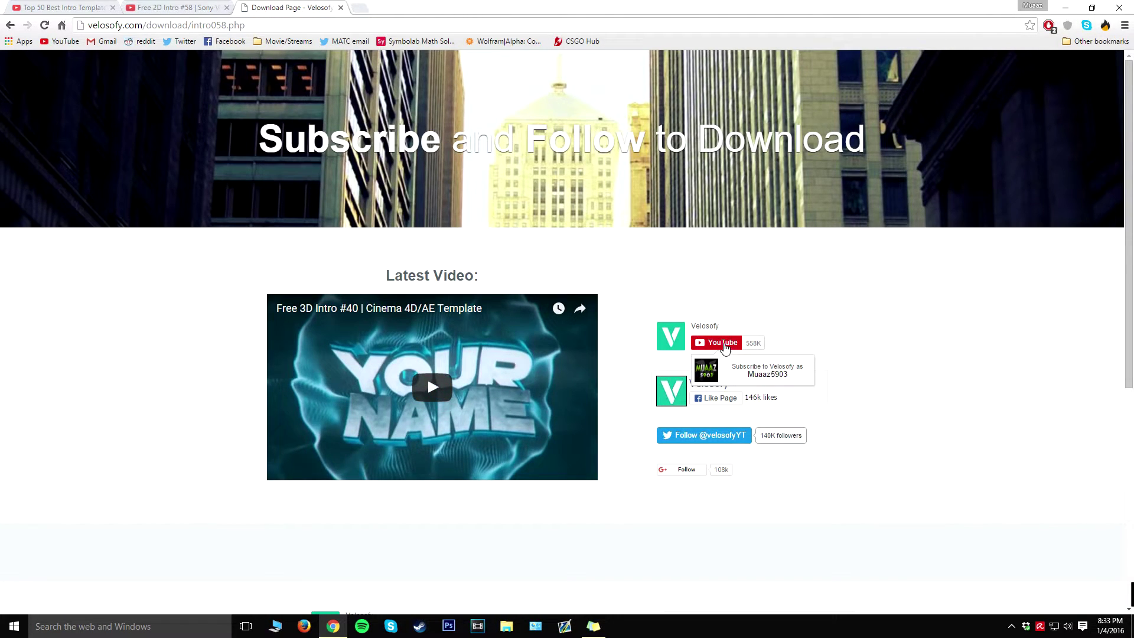
{"action": "left_click", "coordinate": [725, 349]}
{"action": "left_click", "coordinate": [711, 399]}
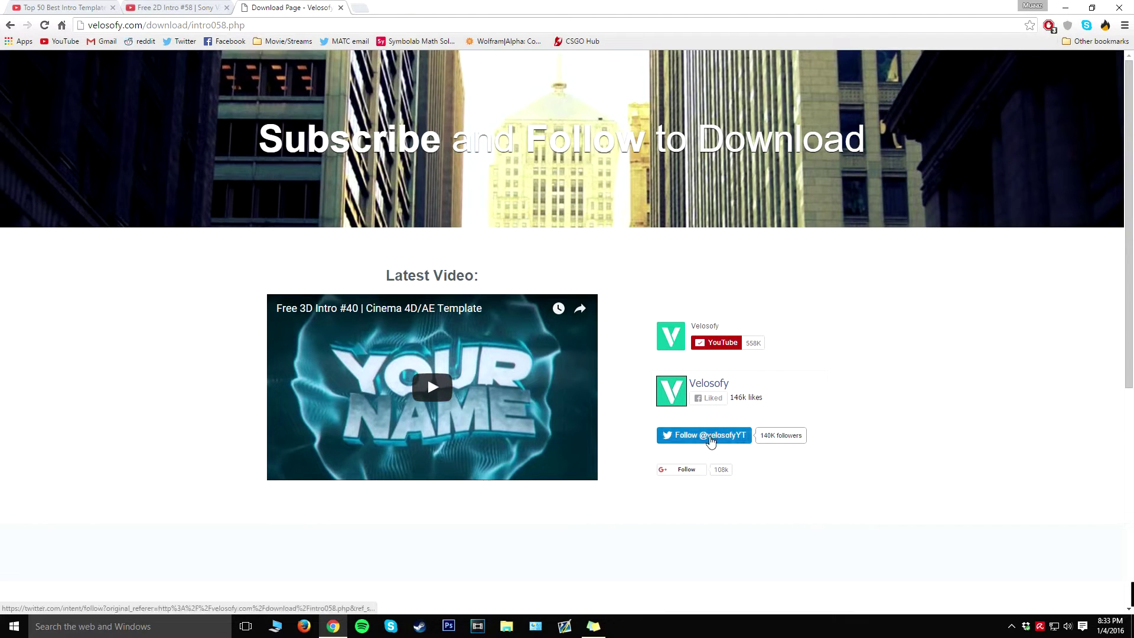
{"action": "left_click", "coordinate": [711, 441]}
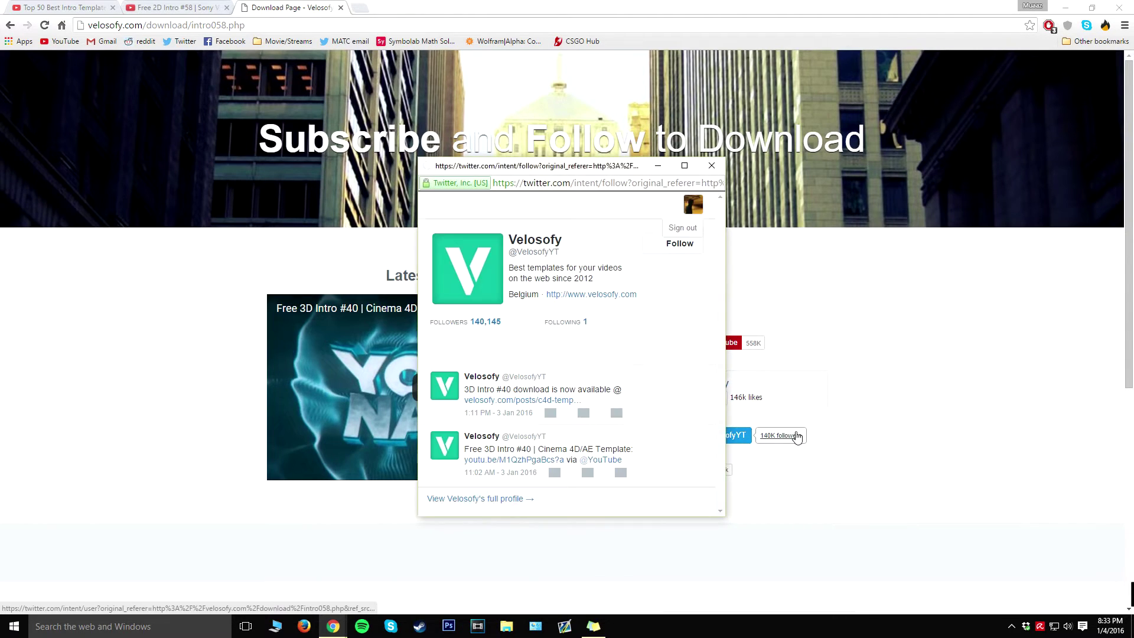
{"action": "left_click", "coordinate": [724, 166]}
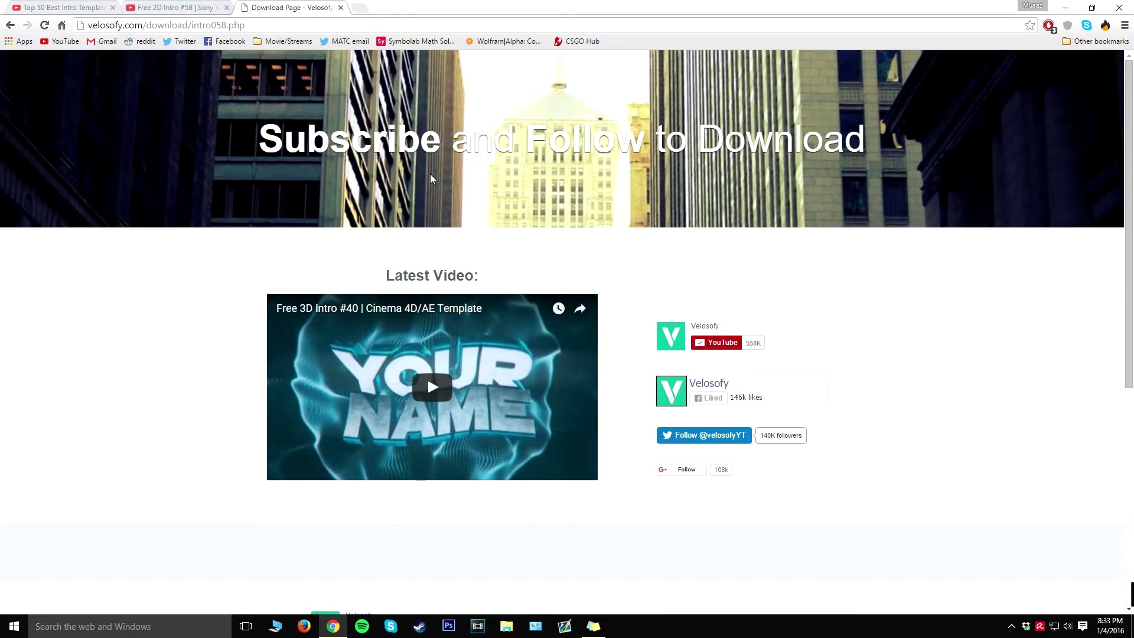
Step: Wait out the download countdown, then follow the Download link to MediaFire
{"action": "scroll", "coordinate": [437, 269], "scroll_direction": "down", "scroll_amount": 6}
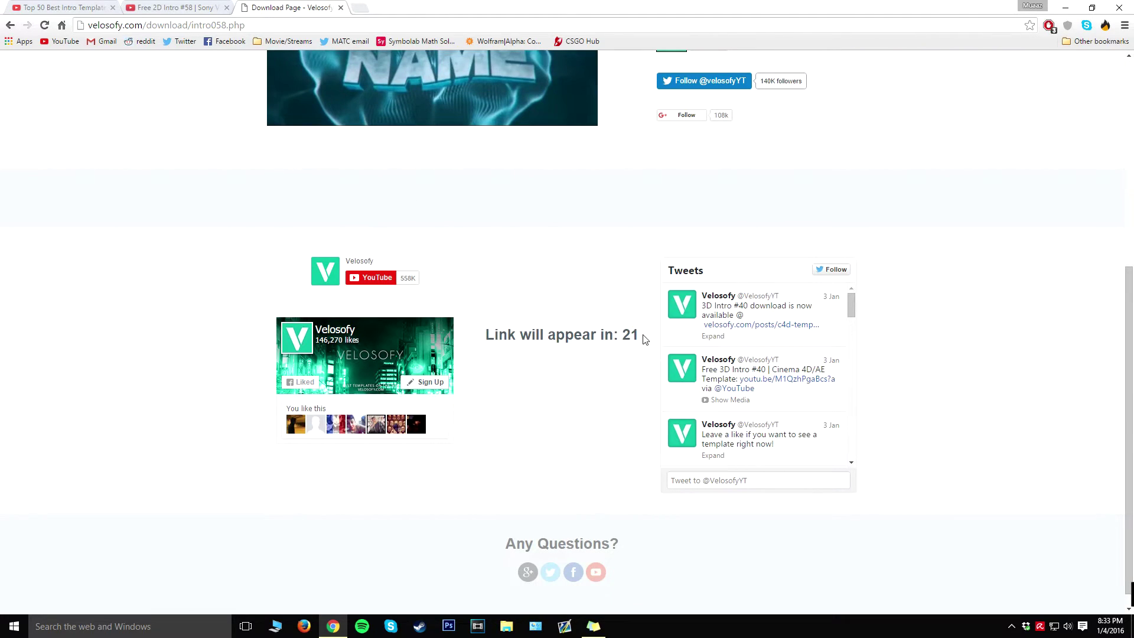
{"action": "double_click", "coordinate": [498, 333]}
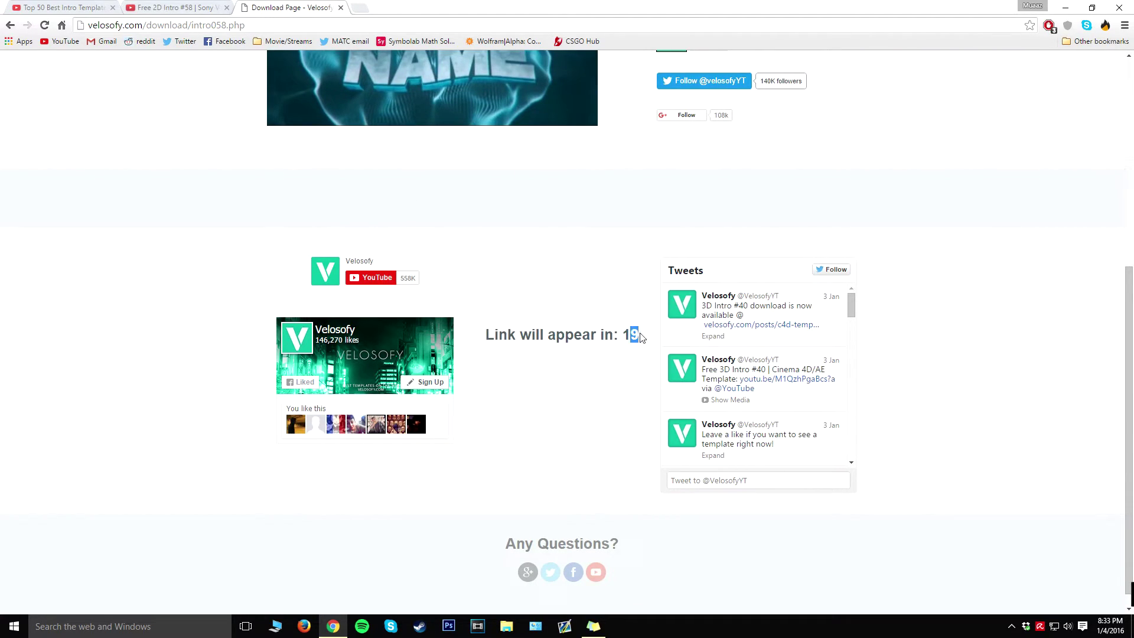
{"action": "scroll", "coordinate": [630, 368], "scroll_direction": "up", "scroll_amount": 5}
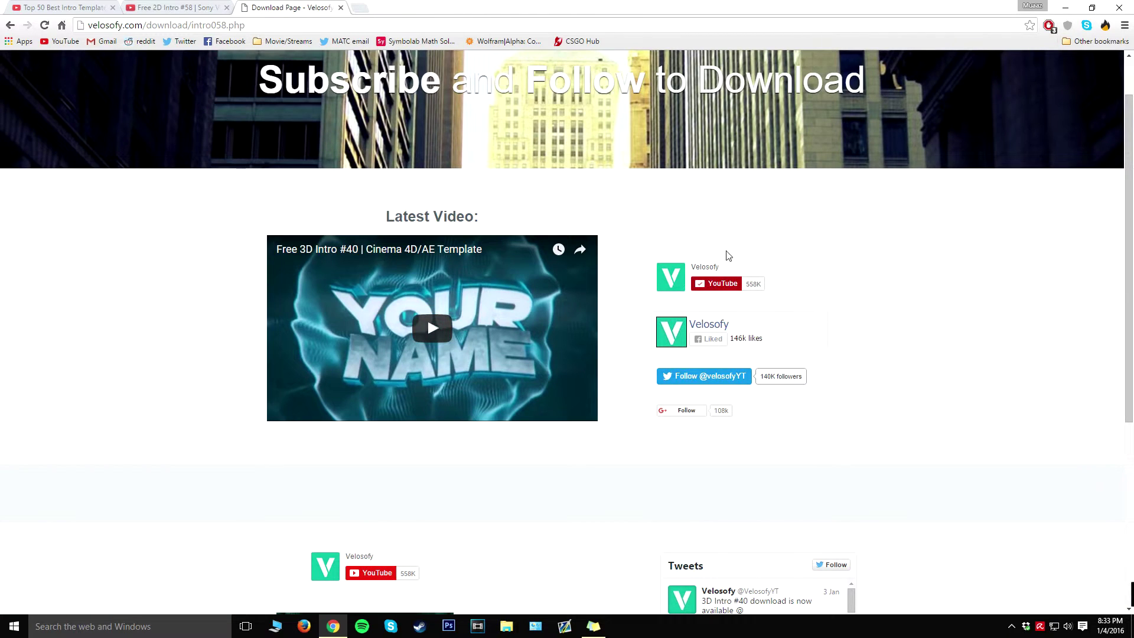
{"action": "scroll", "coordinate": [572, 415], "scroll_direction": "down", "scroll_amount": 5}
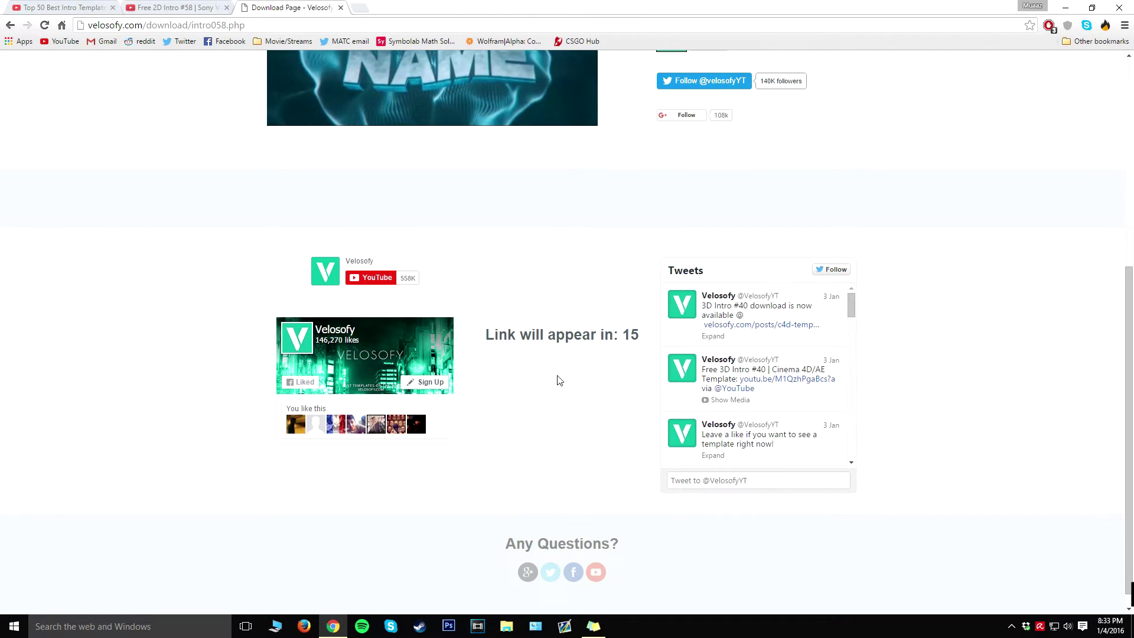
{"action": "scroll", "coordinate": [487, 358], "scroll_direction": "up", "scroll_amount": 2}
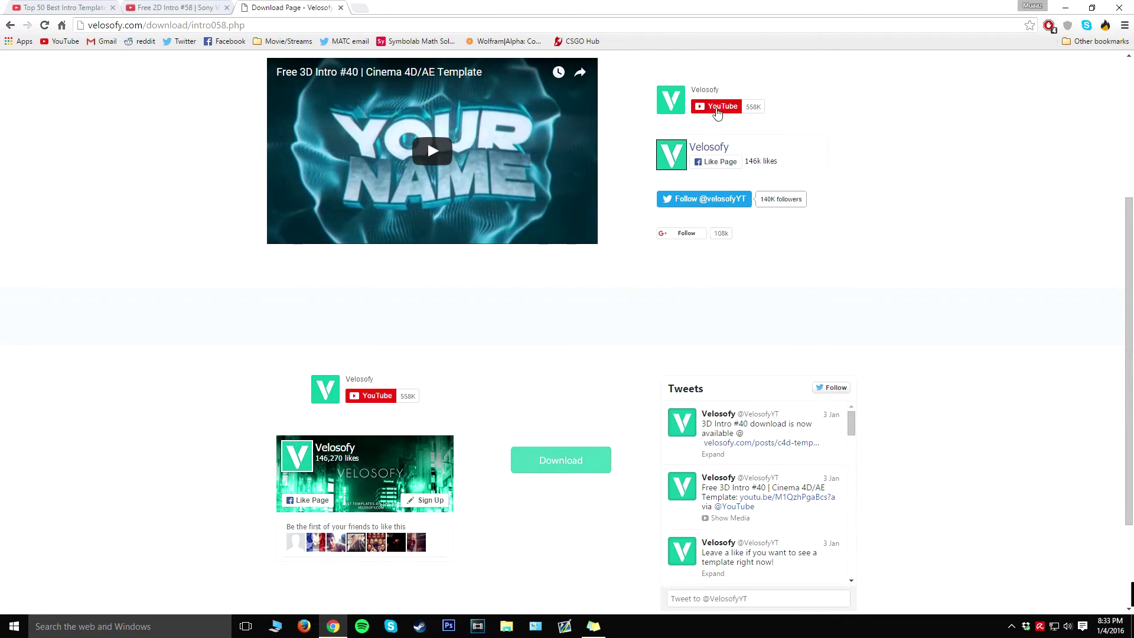
{"action": "left_click", "coordinate": [567, 460]}
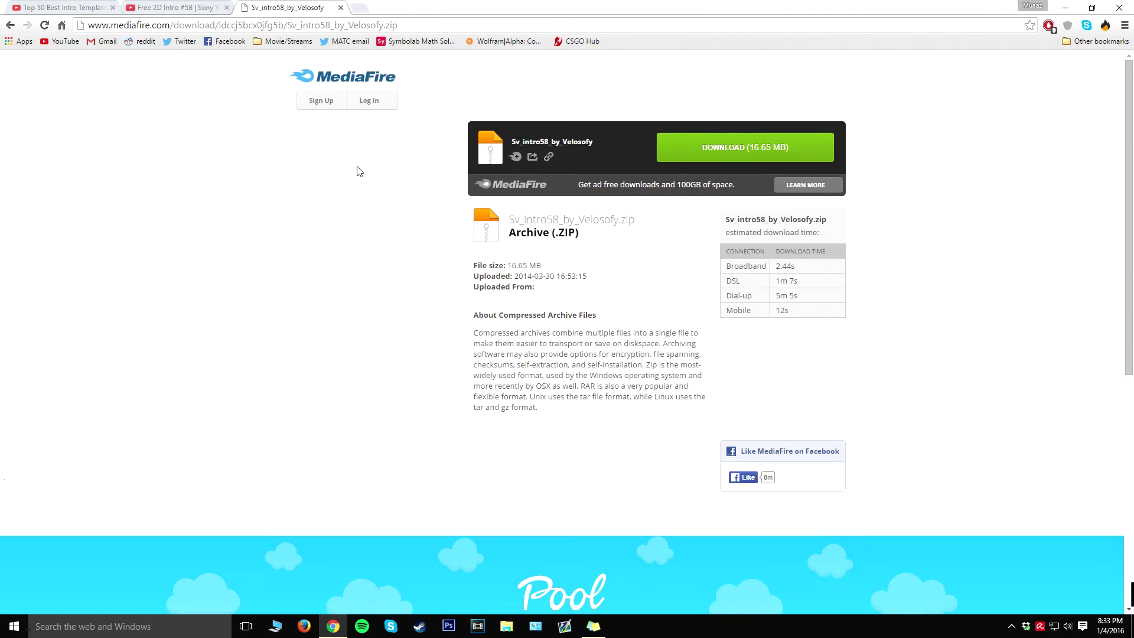
Step: Download Sv_intro58_by_Velosofy.zip from MediaFire and save it to the Desktop
{"action": "left_click", "coordinate": [757, 148]}
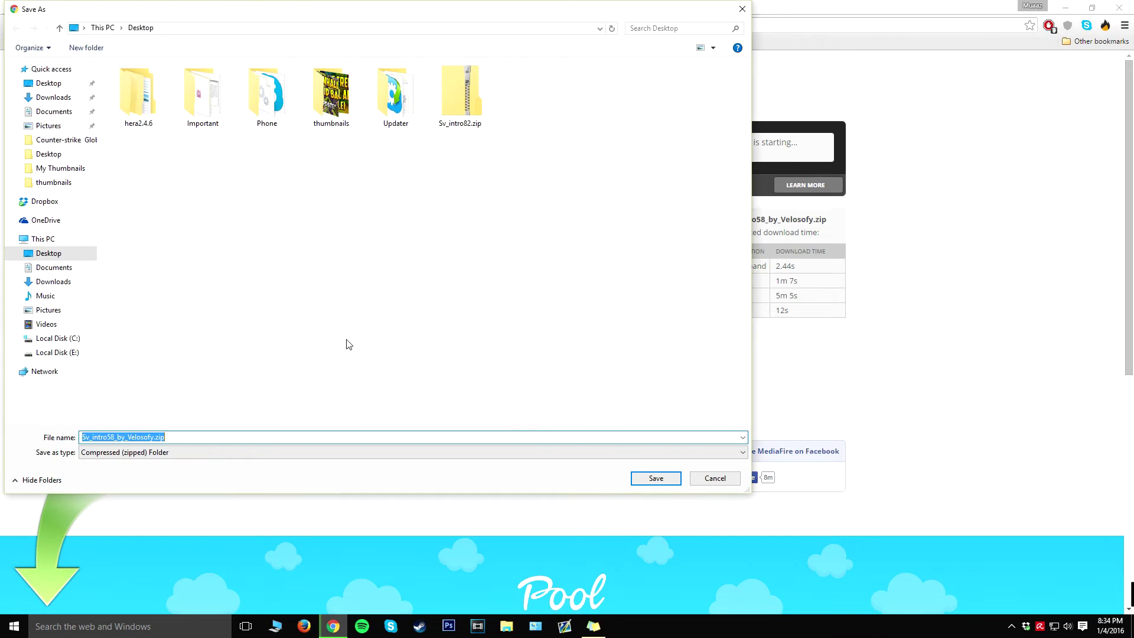
{"action": "left_click", "coordinate": [44, 86]}
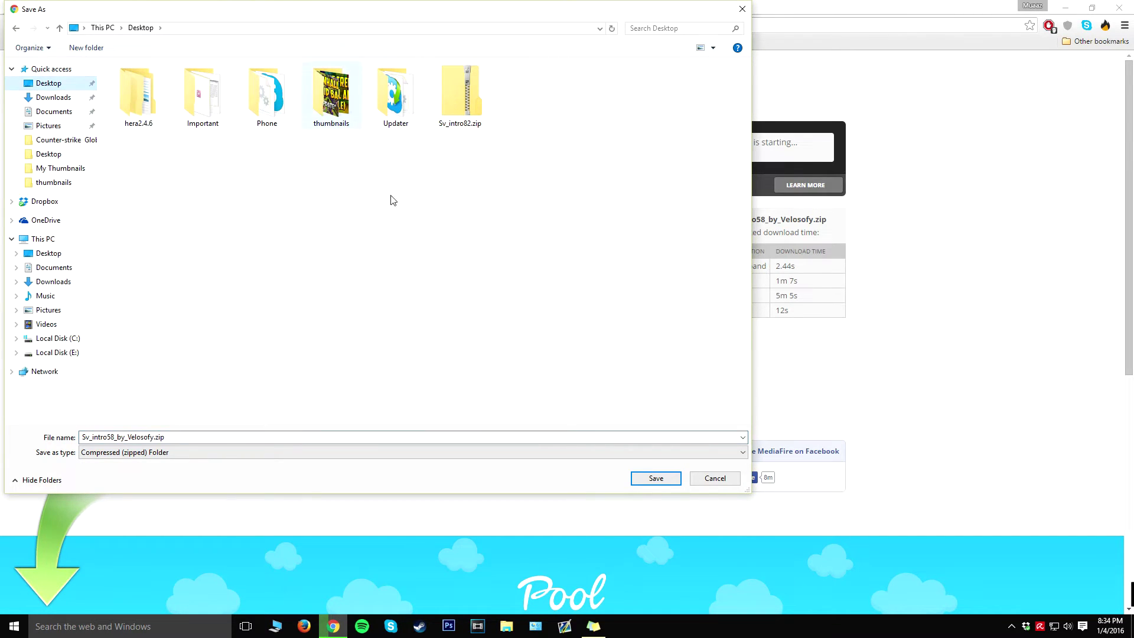
{"action": "left_click", "coordinate": [655, 476]}
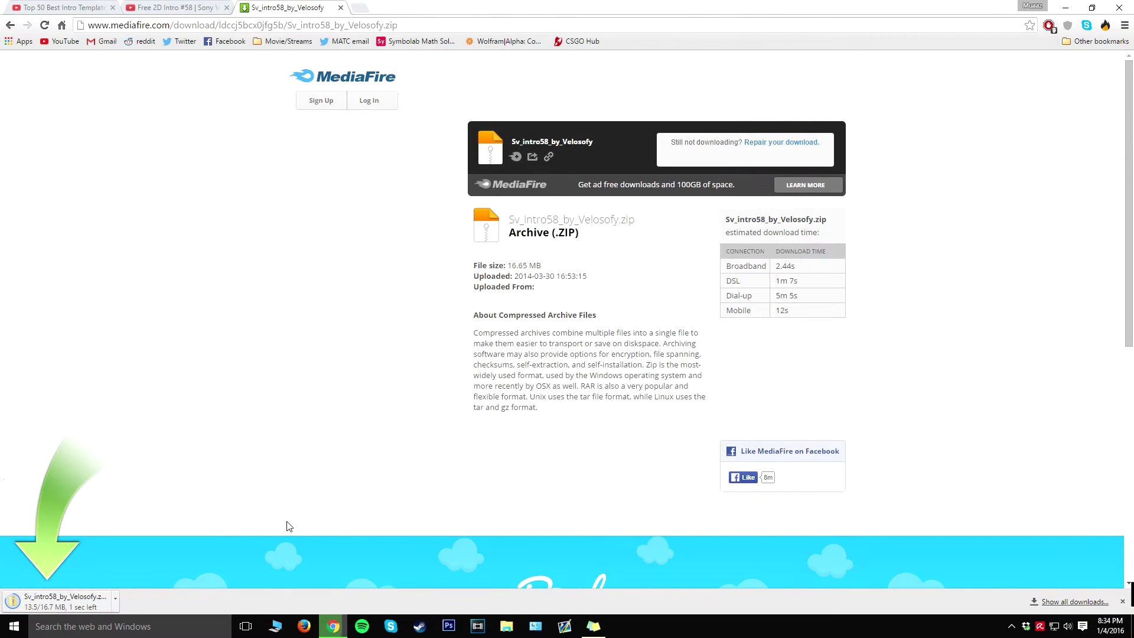
Step: Extract the 2dintro58 folder from Sv_intro58_by_Velosofy.zip onto the desktop
{"action": "left_click", "coordinate": [1065, 7]}
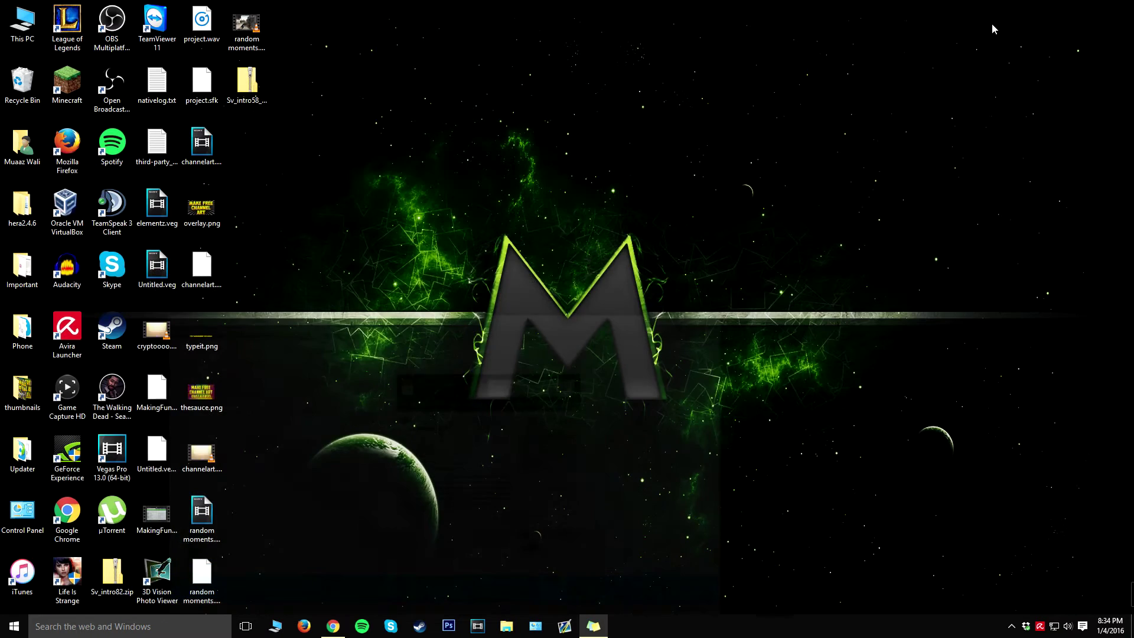
{"action": "double_click", "coordinate": [247, 88]}
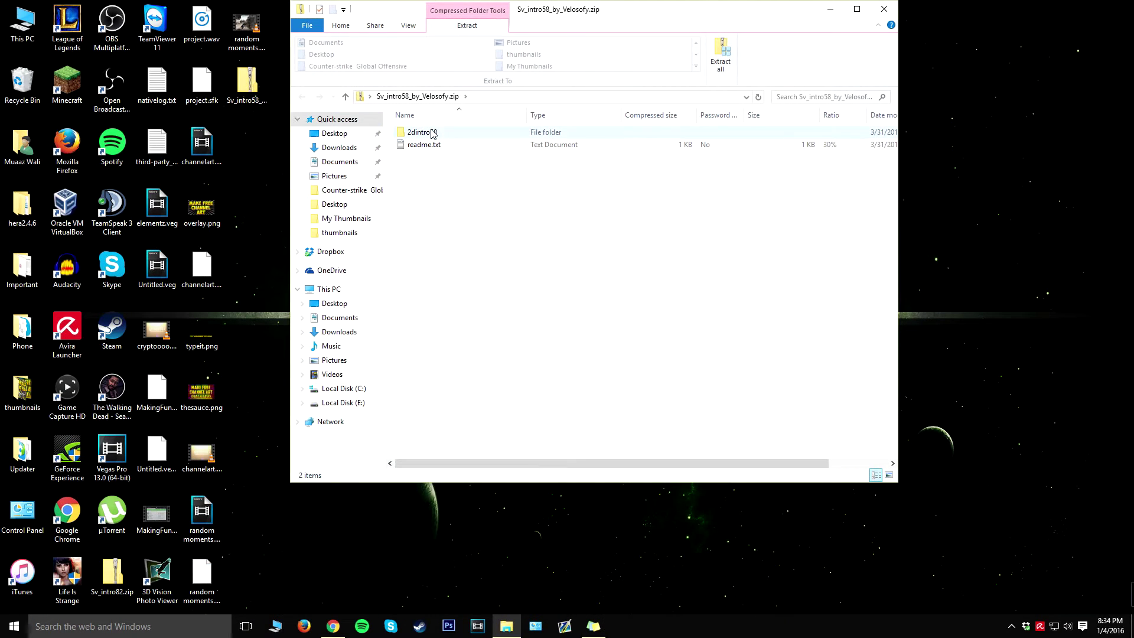
{"action": "double_click", "coordinate": [460, 134]}
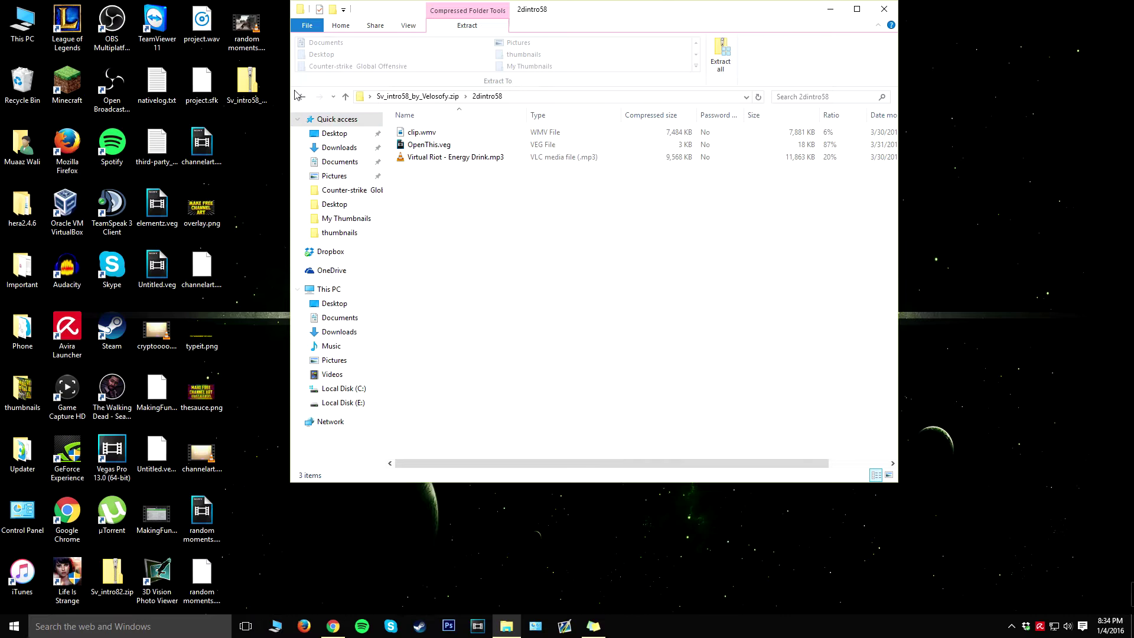
{"action": "left_click", "coordinate": [303, 98]}
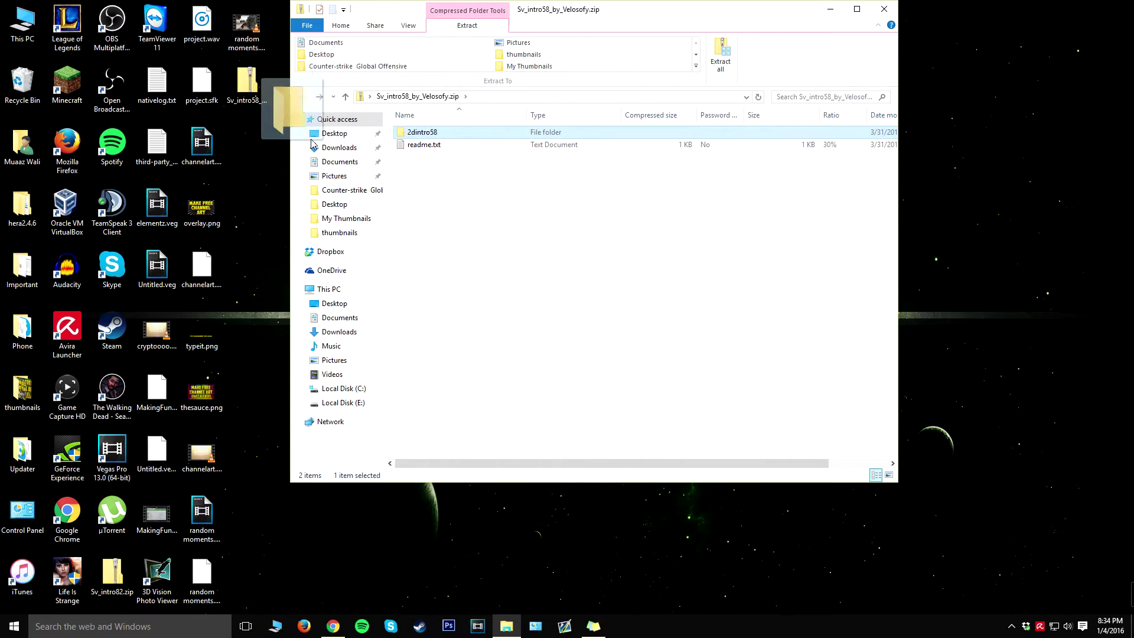
{"action": "left_click_drag", "start_coordinate": [311, 143], "coordinate": [248, 147]}
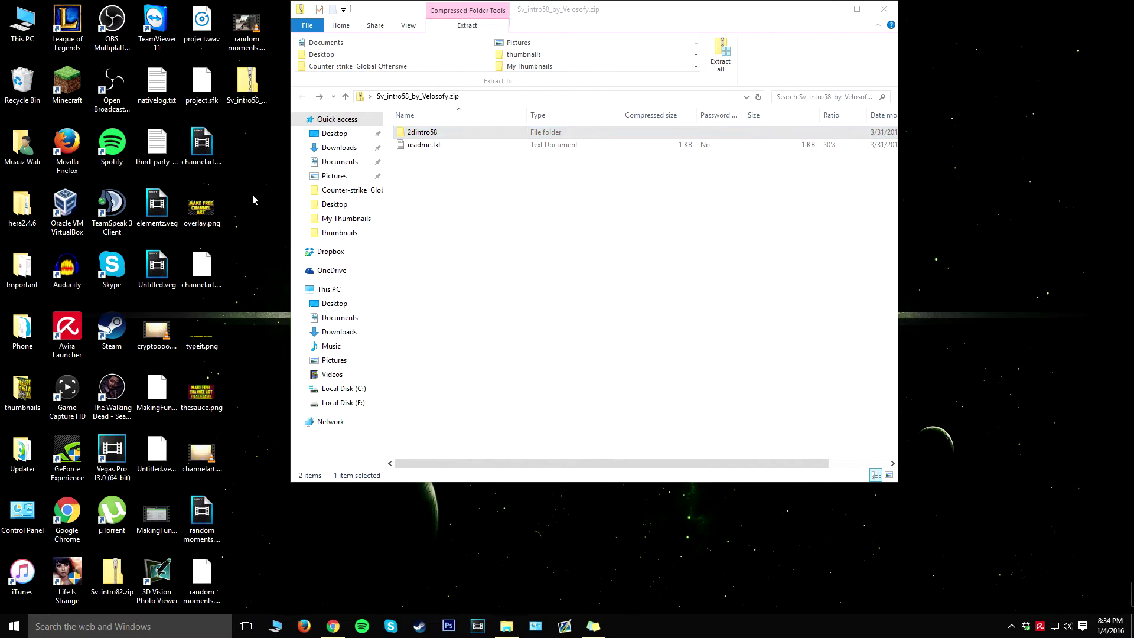
{"action": "left_click", "coordinate": [549, 248]}
{"action": "left_click", "coordinate": [884, 8]}
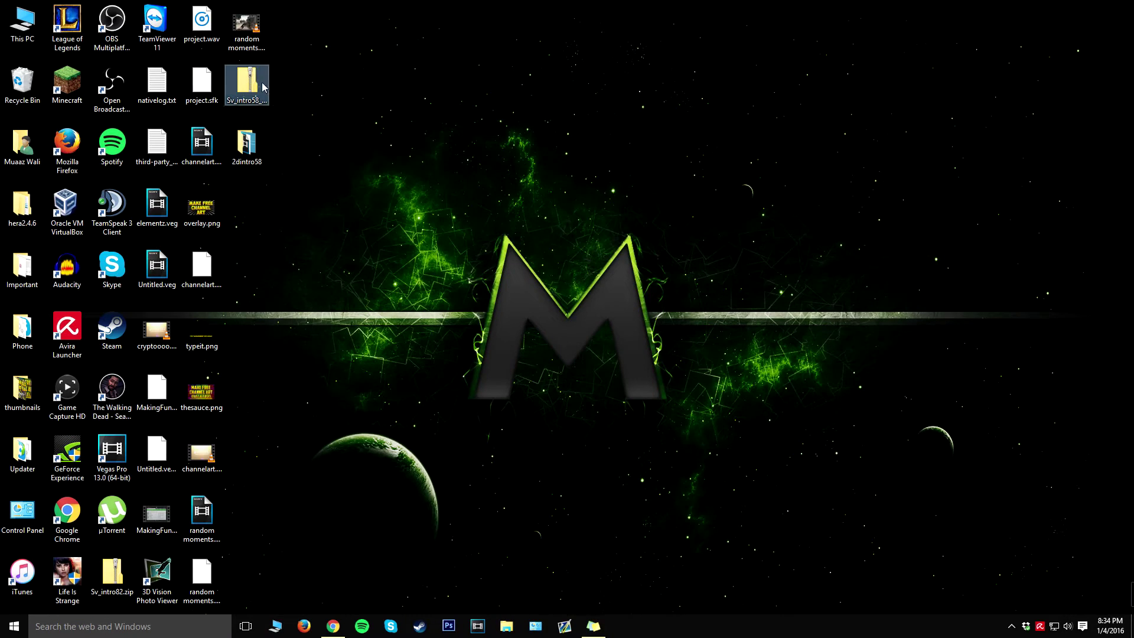
Step: Open the extracted 2dintro58 folder and launch OpenThis.veg in Vegas Pro
{"action": "left_click", "coordinate": [250, 137]}
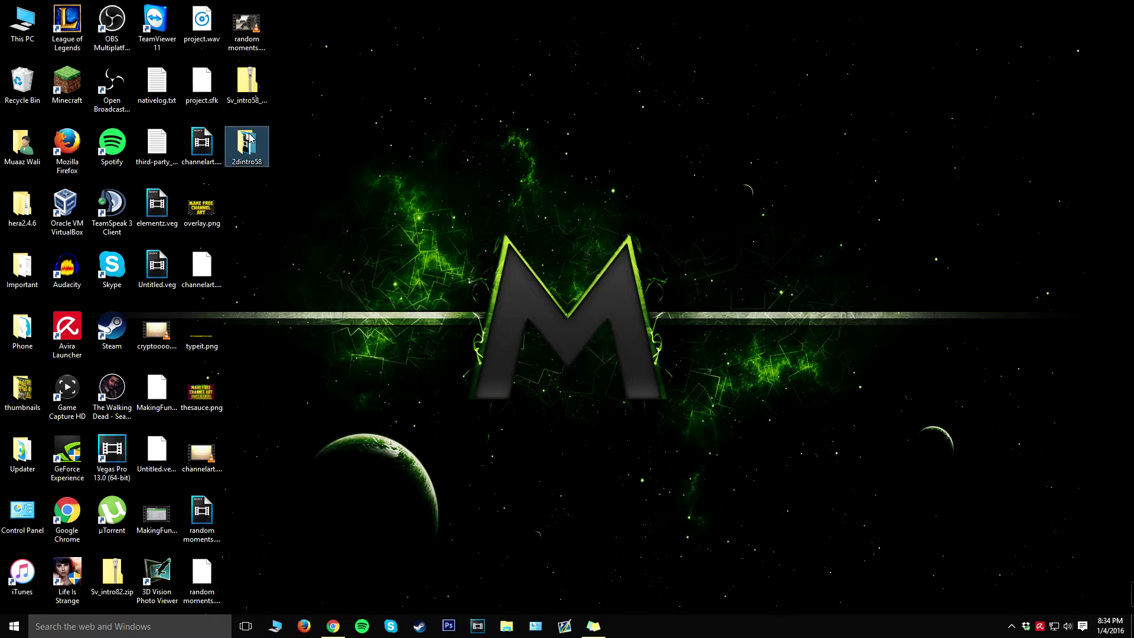
{"action": "double_click", "coordinate": [250, 137]}
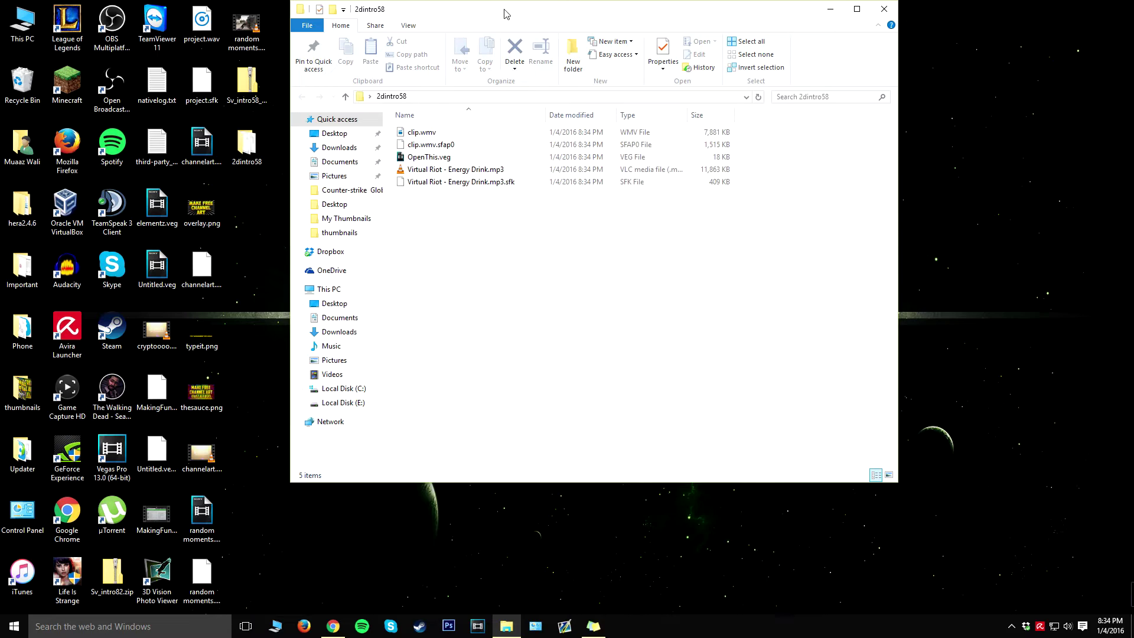
{"action": "left_click_drag", "start_coordinate": [506, 12], "coordinate": [644, 89]}
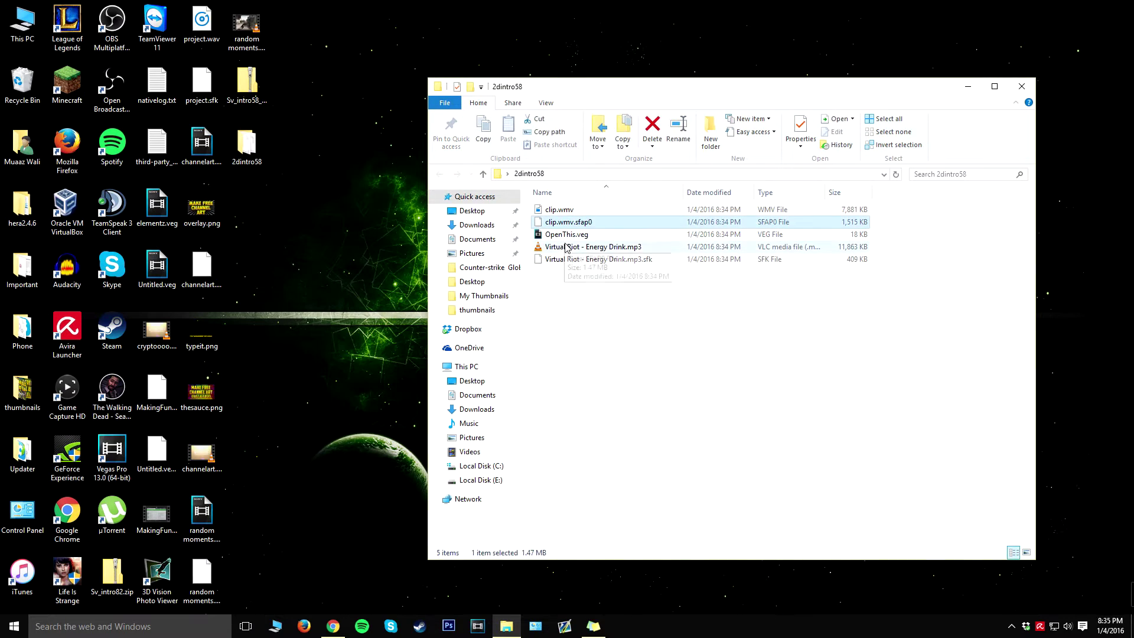
{"action": "left_click", "coordinate": [584, 248]}
{"action": "left_click", "coordinate": [585, 222]}
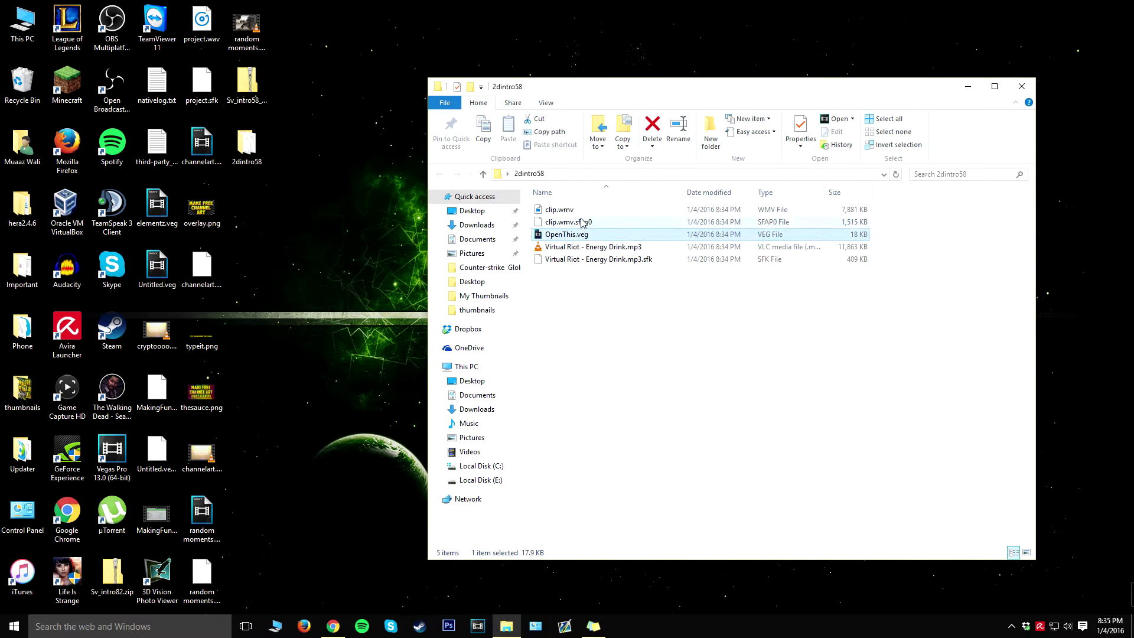
{"action": "left_click", "coordinate": [552, 210]}
{"action": "left_click", "coordinate": [587, 381]}
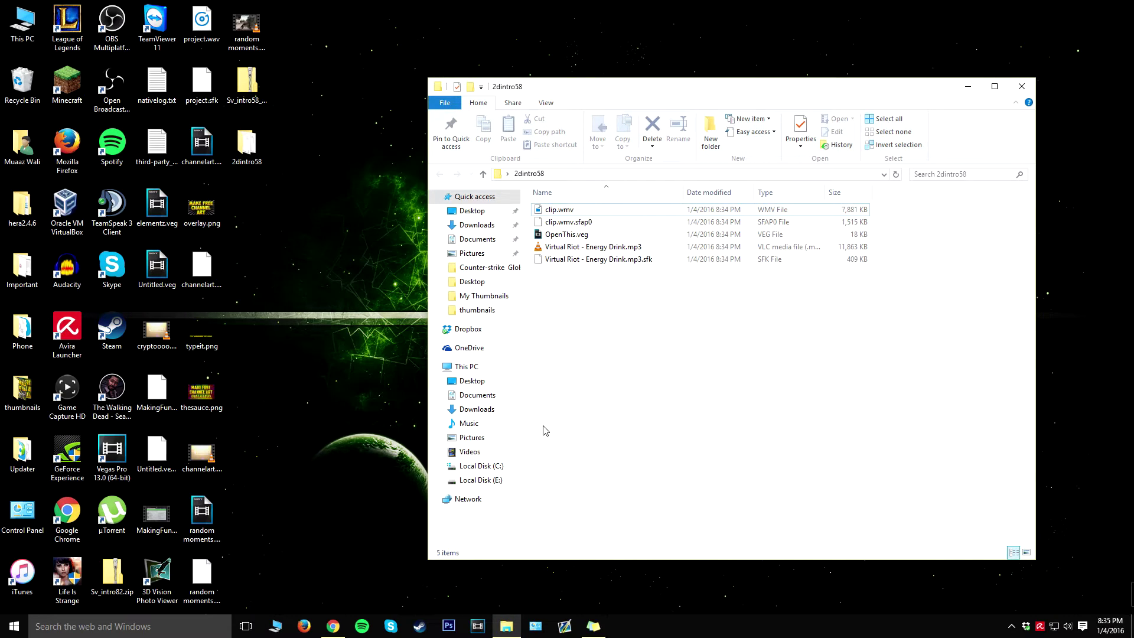
{"action": "left_click", "coordinate": [613, 235]}
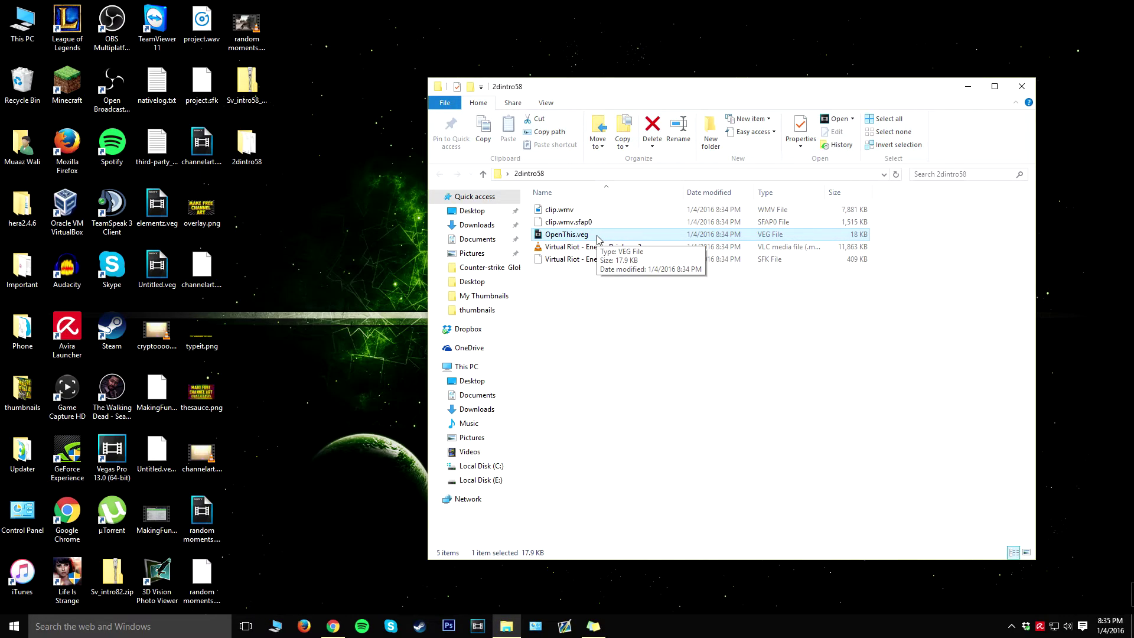
{"action": "double_click", "coordinate": [597, 236]}
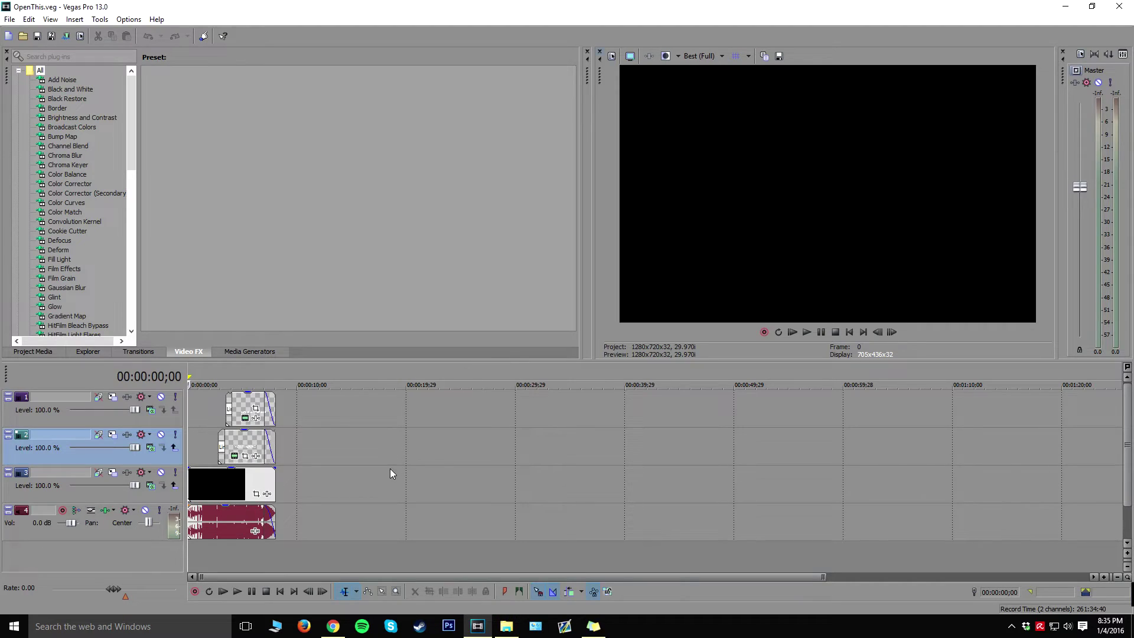
{"action": "left_click", "coordinate": [202, 566]}
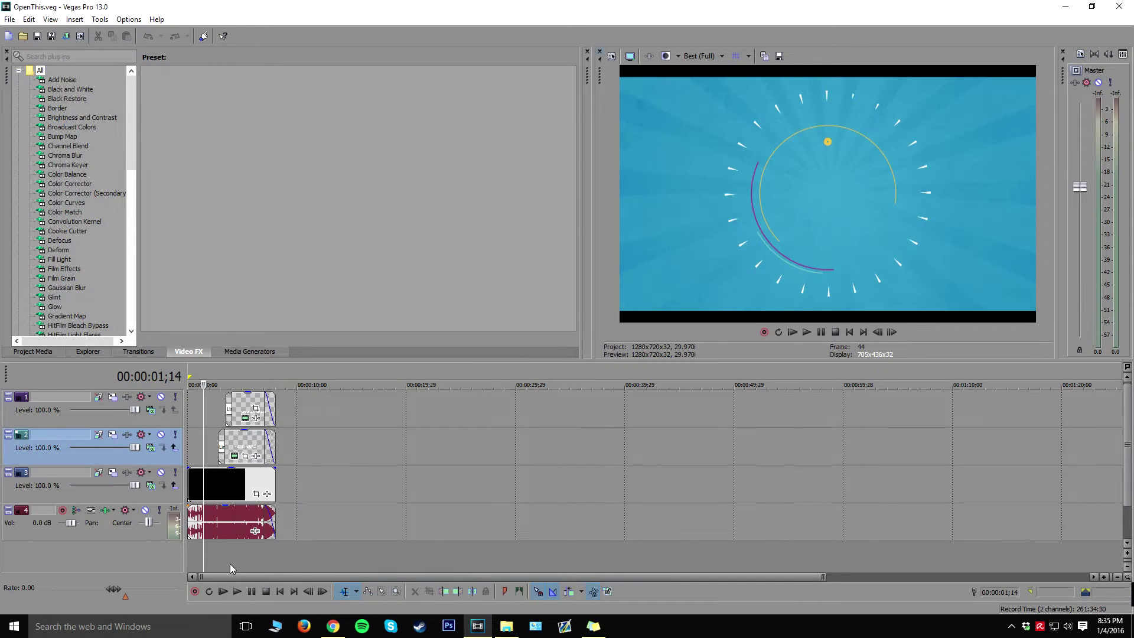
{"action": "left_click", "coordinate": [226, 564]}
{"action": "left_click", "coordinate": [244, 564]}
{"action": "left_click", "coordinate": [259, 561]}
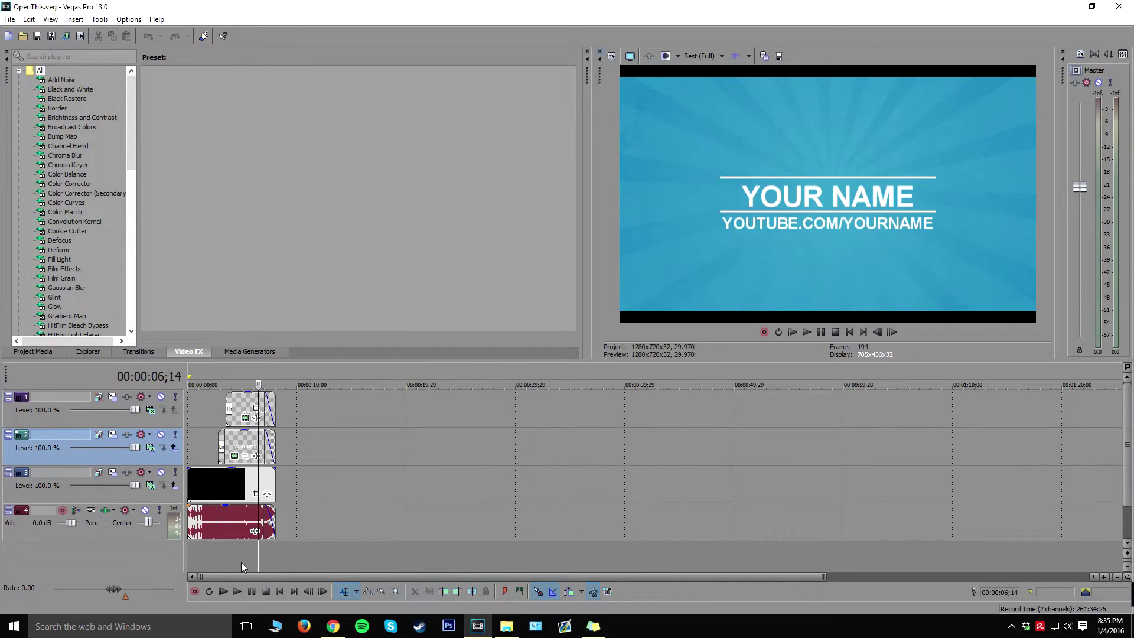
{"action": "scroll", "coordinate": [251, 567], "scroll_direction": "up", "scroll_amount": 5}
{"action": "left_click", "coordinate": [289, 549]}
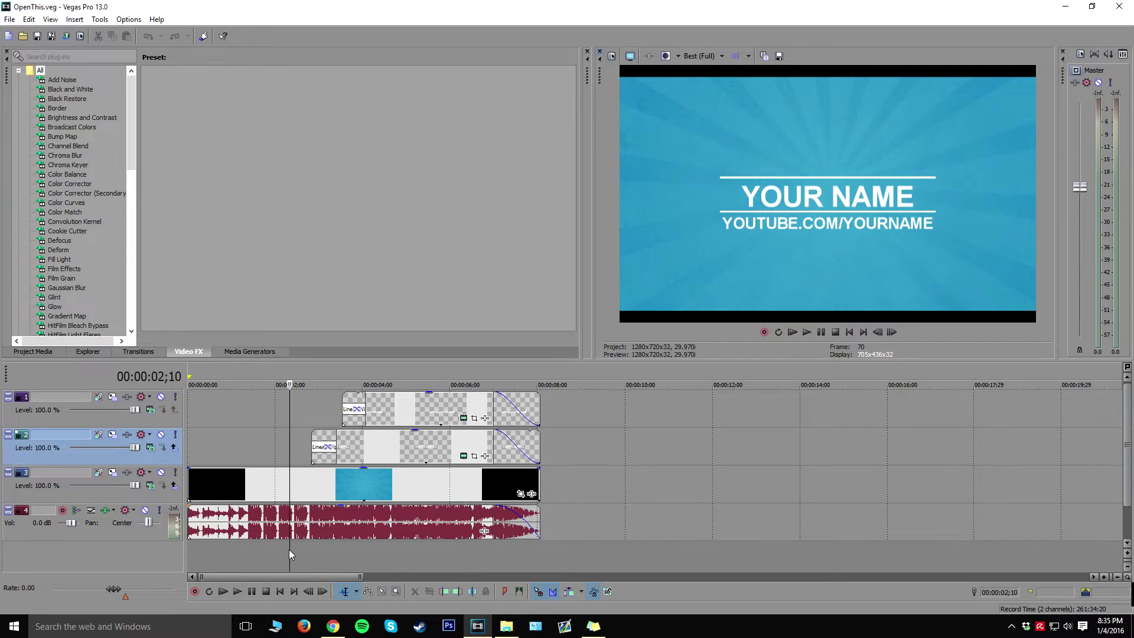
{"action": "left_click", "coordinate": [220, 560]}
{"action": "left_click", "coordinate": [409, 551]}
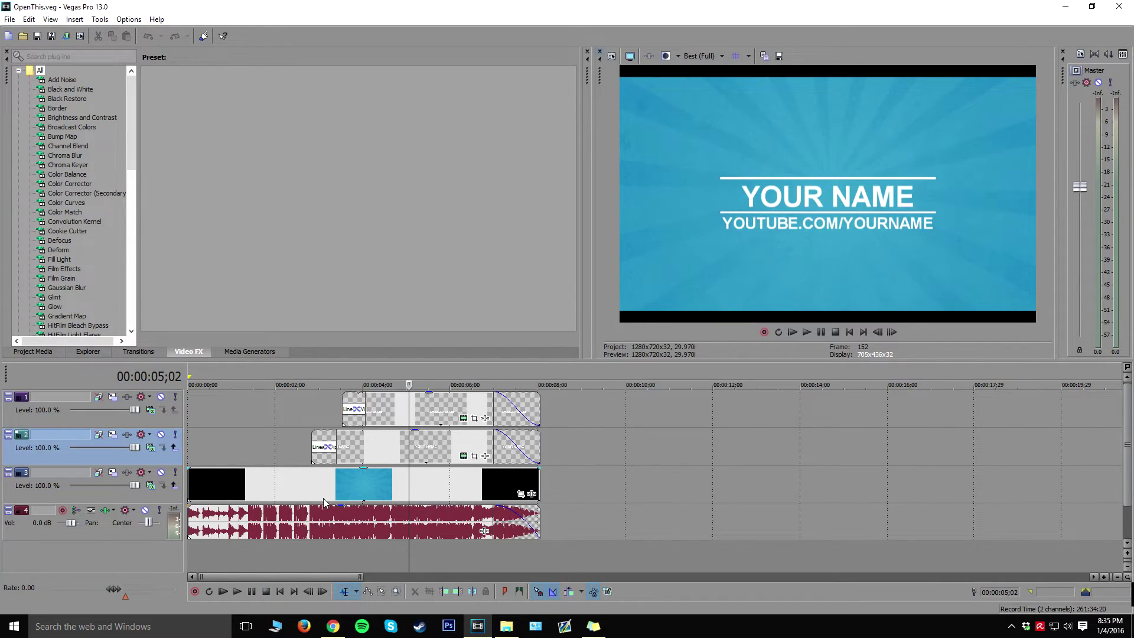
{"action": "scroll", "coordinate": [323, 502], "scroll_direction": "up", "scroll_amount": 3}
{"action": "scroll", "coordinate": [326, 502], "scroll_direction": "down", "scroll_amount": 3}
{"action": "scroll", "coordinate": [328, 503], "scroll_direction": "up", "scroll_amount": 3}
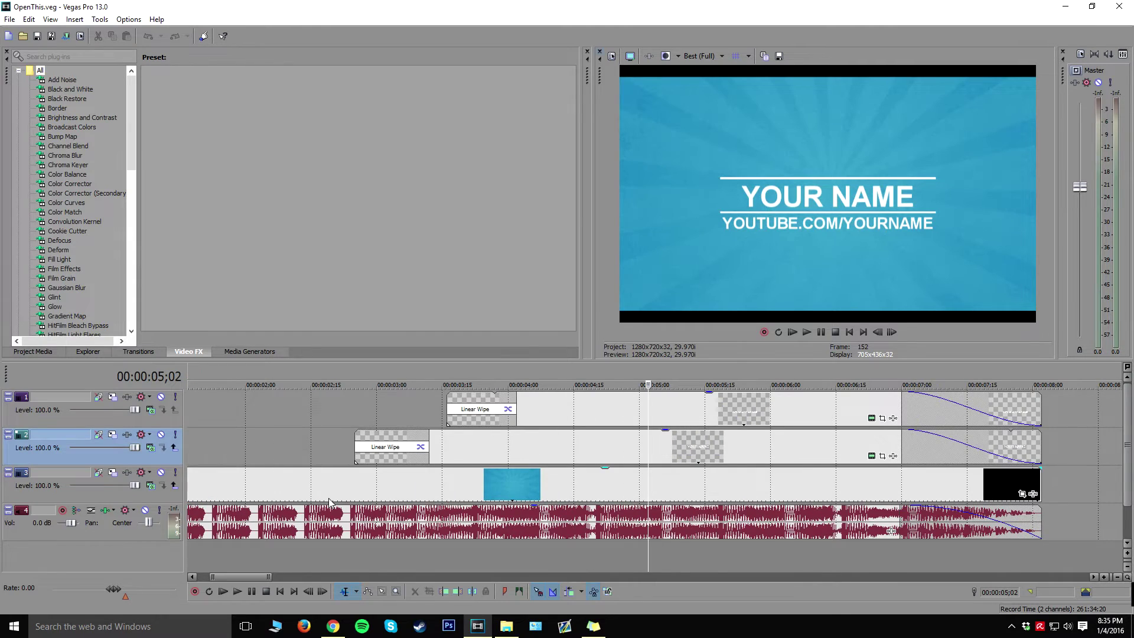
{"action": "scroll", "coordinate": [329, 502], "scroll_direction": "down", "scroll_amount": 3}
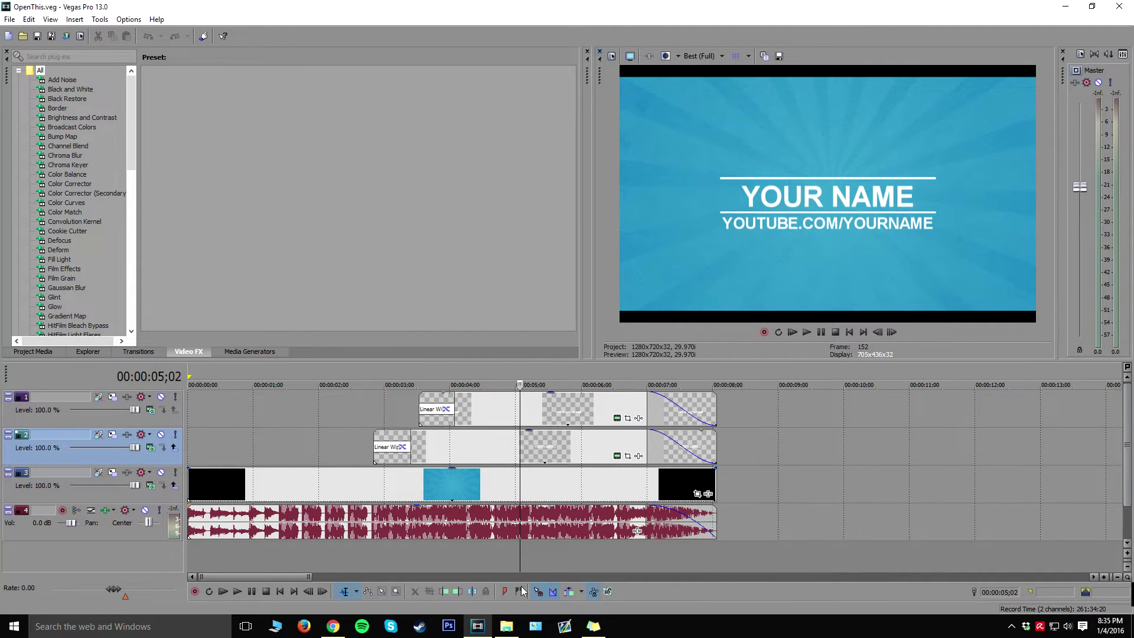
{"action": "left_click", "coordinate": [474, 409]}
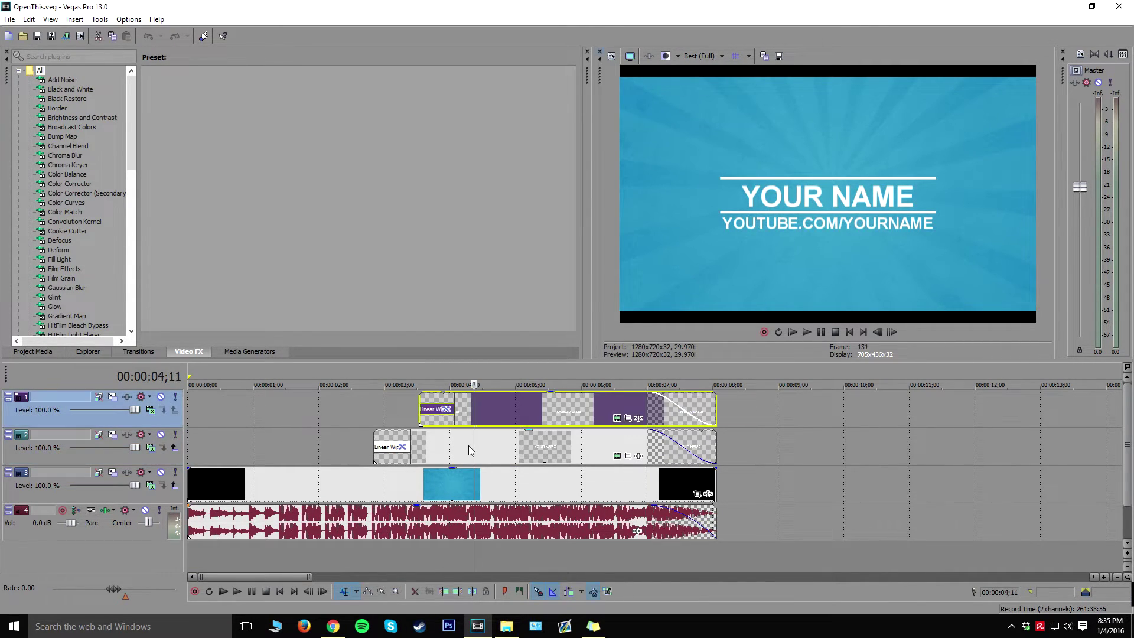
{"action": "left_click", "coordinate": [484, 409]}
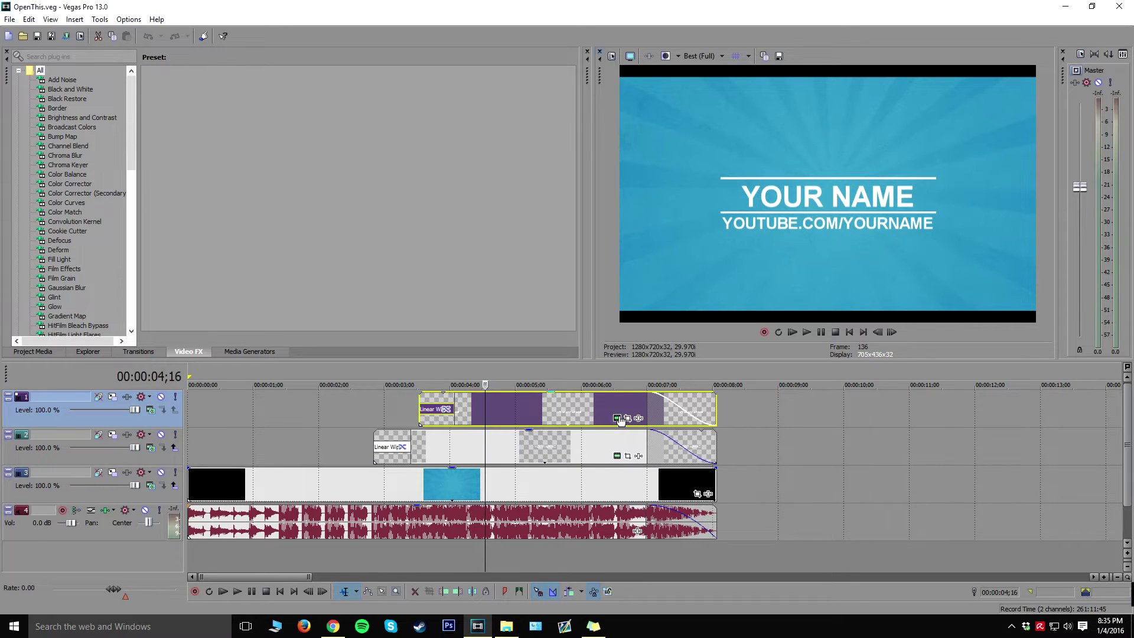
{"action": "scroll", "coordinate": [618, 421], "scroll_direction": "up", "scroll_amount": 2}
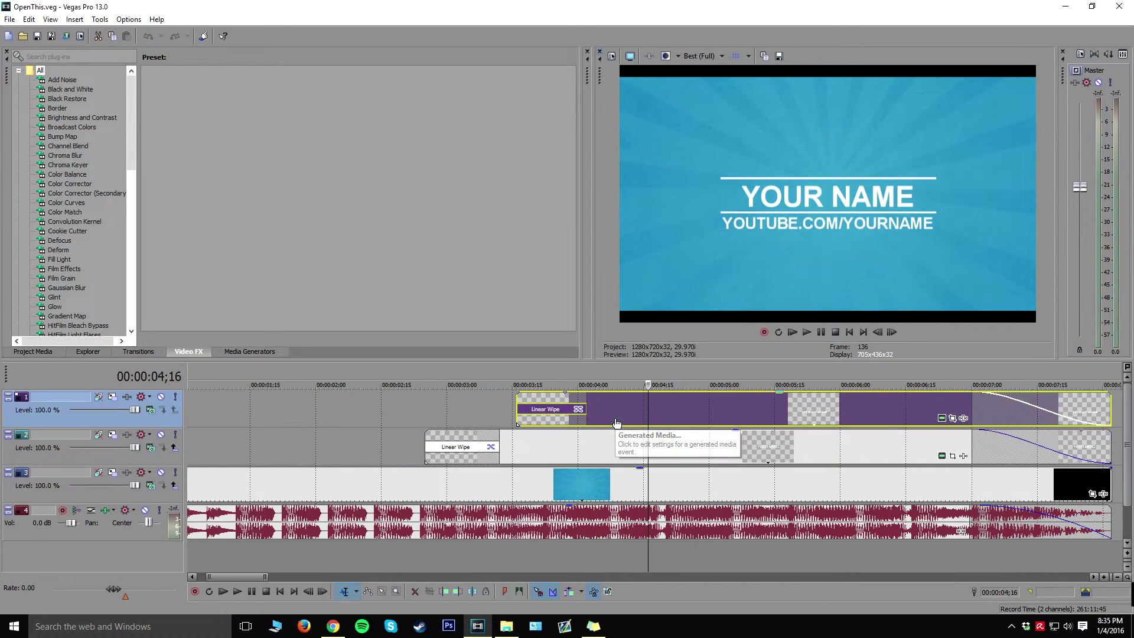
{"action": "scroll", "coordinate": [685, 423], "scroll_direction": "down", "scroll_amount": 3}
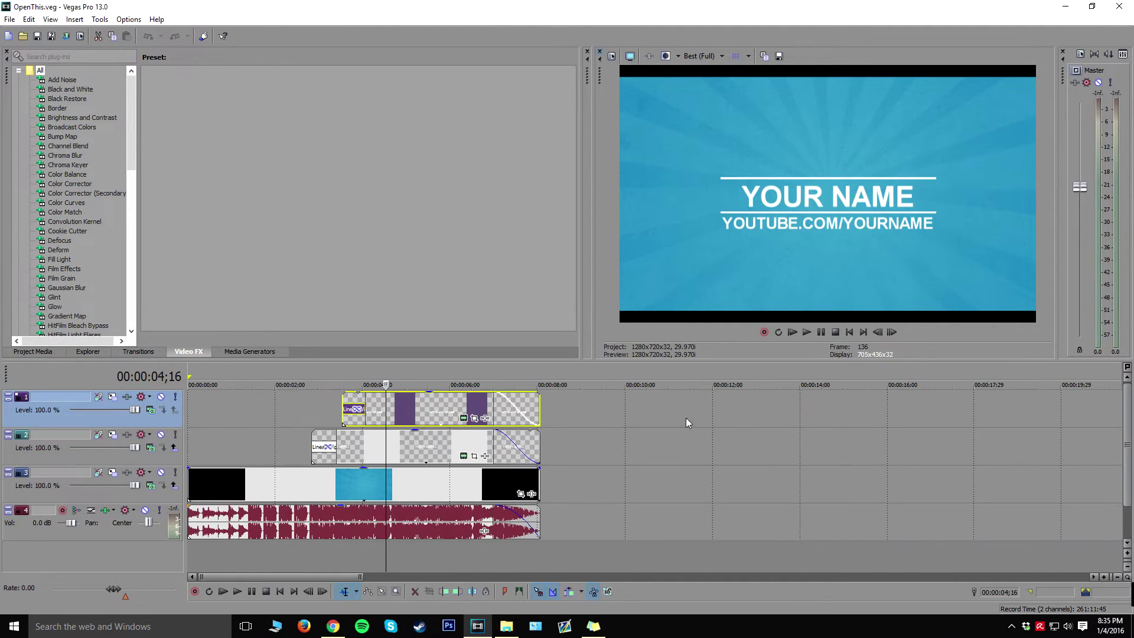
{"action": "left_click", "coordinate": [463, 418]}
Step: Replace the YOUTUBE.COM/YOURNAME tagline with 'Tech Videos + More!'
{"action": "key", "text": "ctrl+a"}
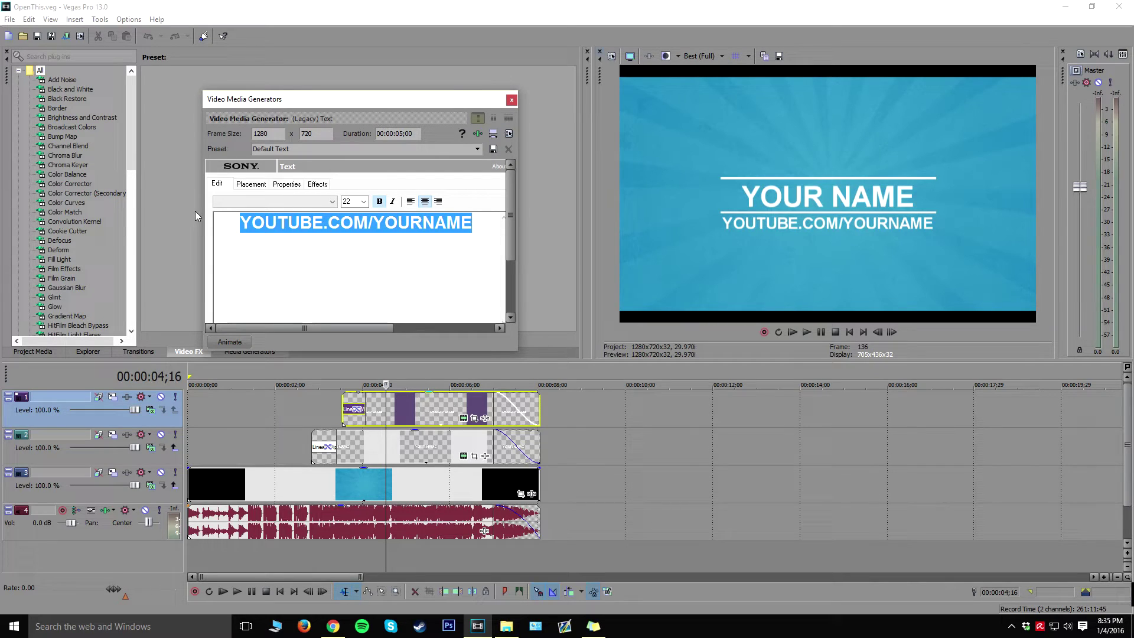
{"action": "type", "text": "Tech Videos + More!"}
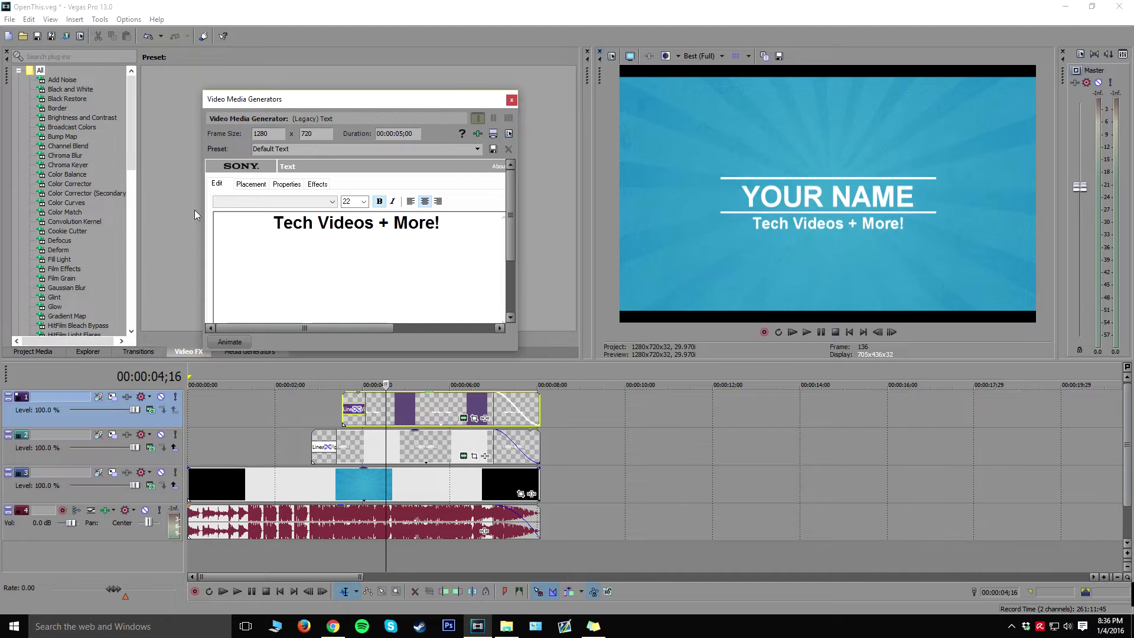
{"action": "left_click", "coordinate": [511, 99]}
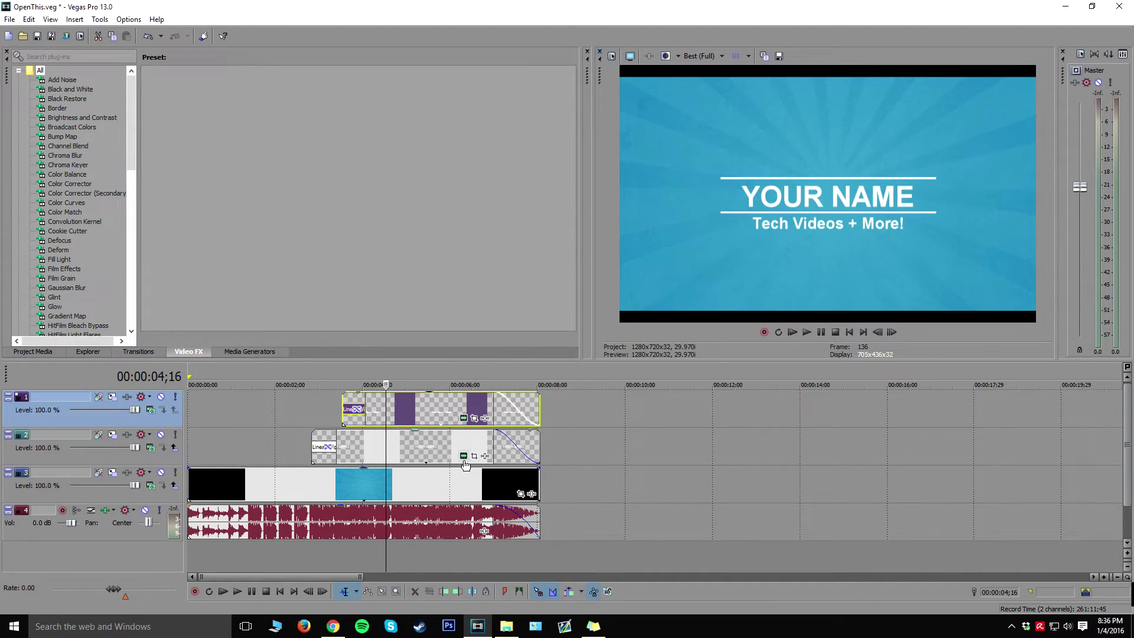
Step: Replace the YOUR NAME title text with the channel name in capitals
{"action": "left_click", "coordinate": [426, 448]}
{"action": "left_click", "coordinate": [463, 456]}
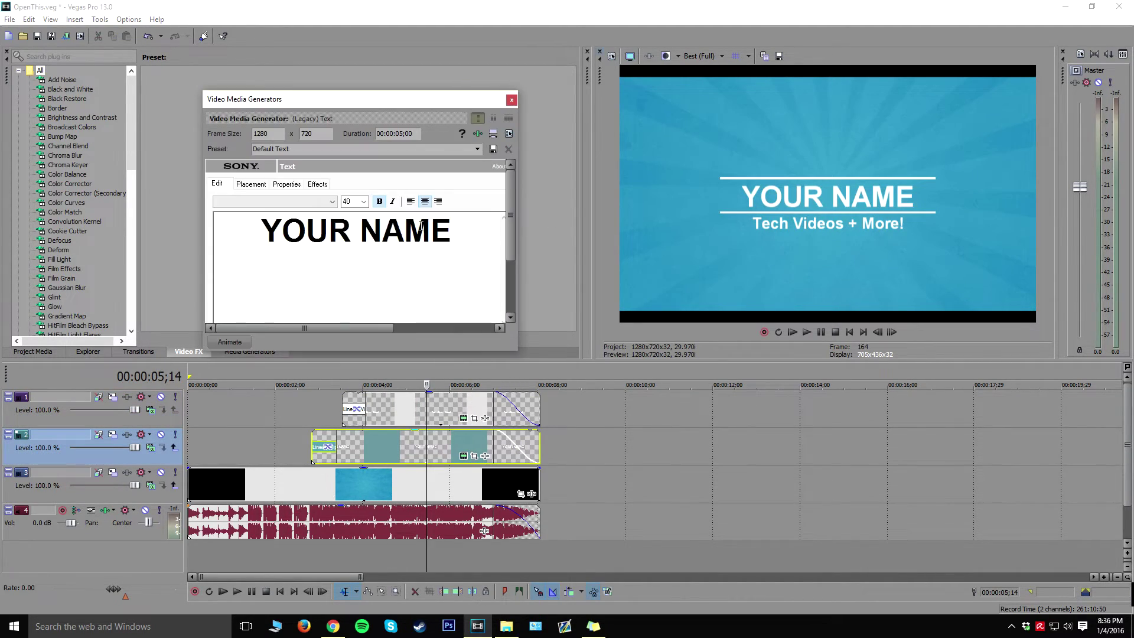
{"action": "left_click_drag", "start_coordinate": [454, 231], "coordinate": [119, 235]}
{"action": "type", "text": "Muaaz5"}
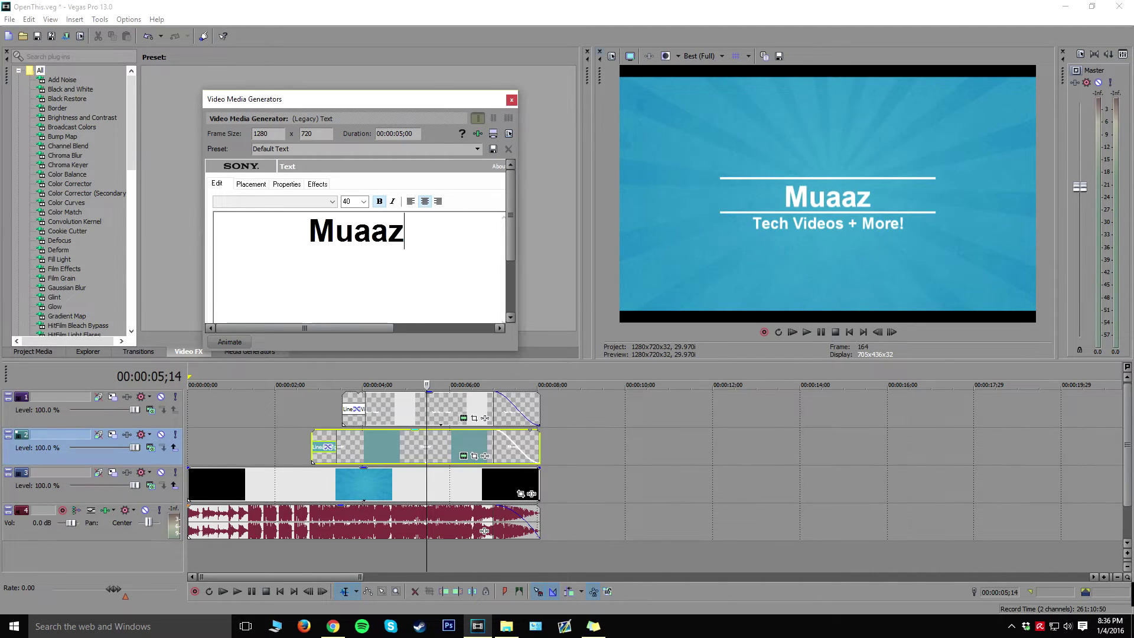
{"action": "key", "text": "BackSpace"}
{"action": "key", "text": "BackSpace"}
{"action": "key", "text": "BackSpace"}
{"action": "key", "text": "BackSpace"}
{"action": "key", "text": "BackSpace"}
{"action": "type", "text": "UA"}
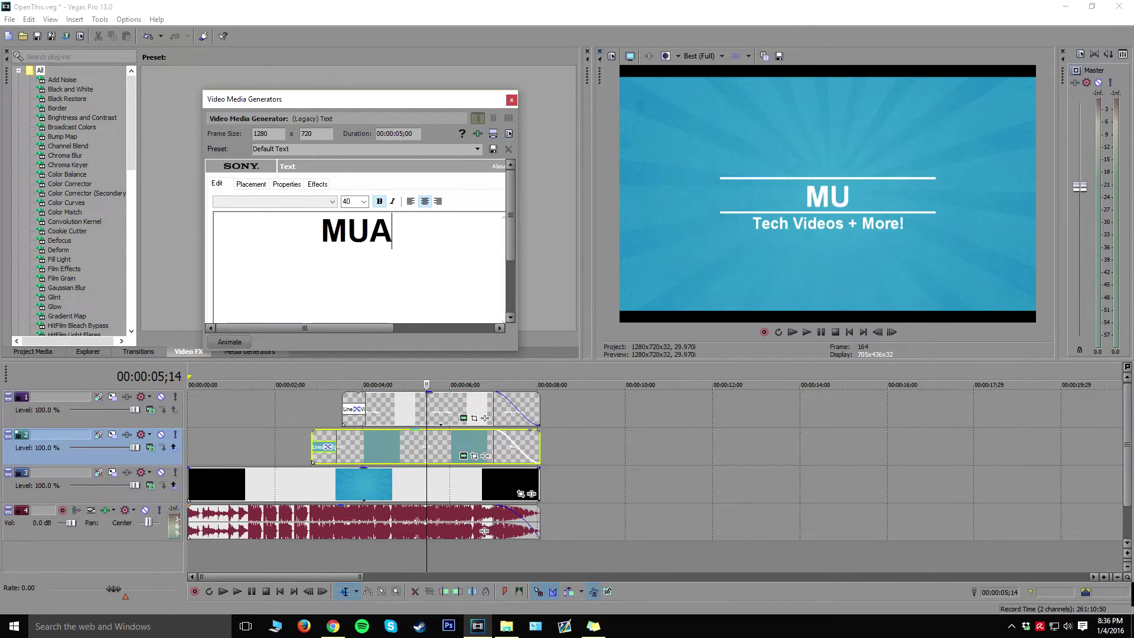
{"action": "type", "text": "AZ5903"}
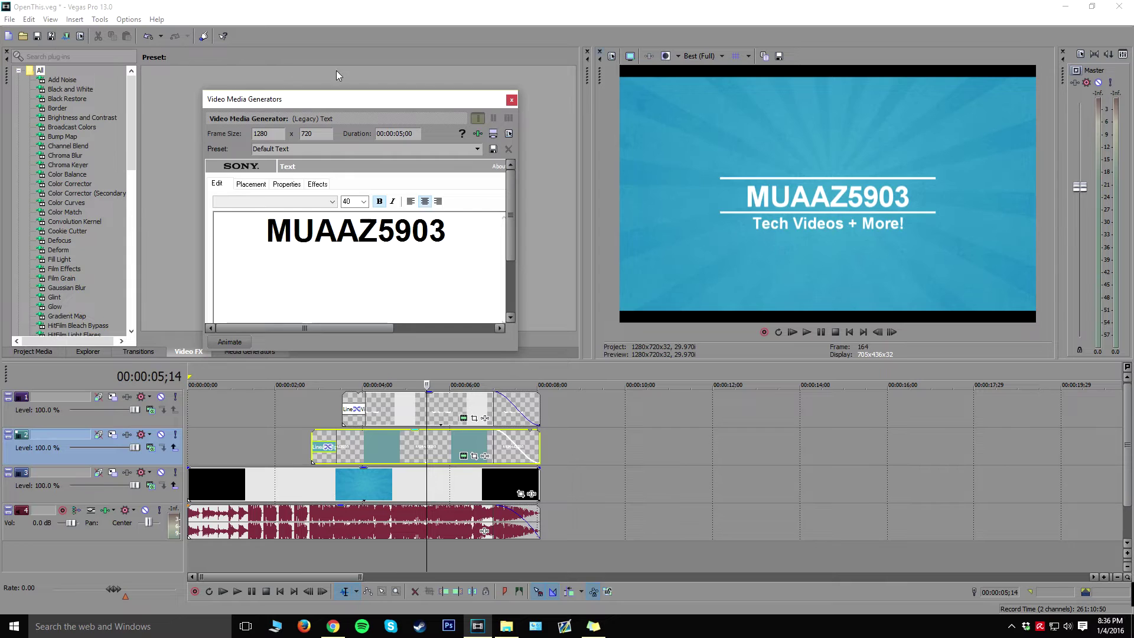
Step: Add a short fade-in and fade-out to the background video clip and preview them
{"action": "left_click", "coordinate": [511, 100]}
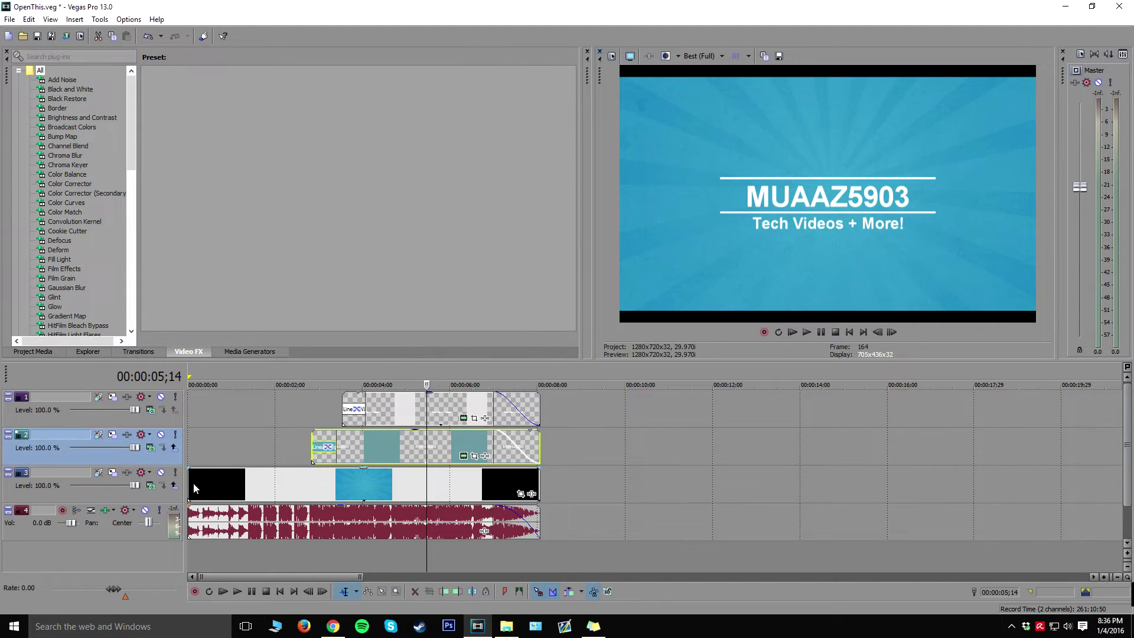
{"action": "left_click_drag", "start_coordinate": [184, 467], "coordinate": [194, 470]}
{"action": "left_click_drag", "start_coordinate": [541, 468], "coordinate": [532, 469]}
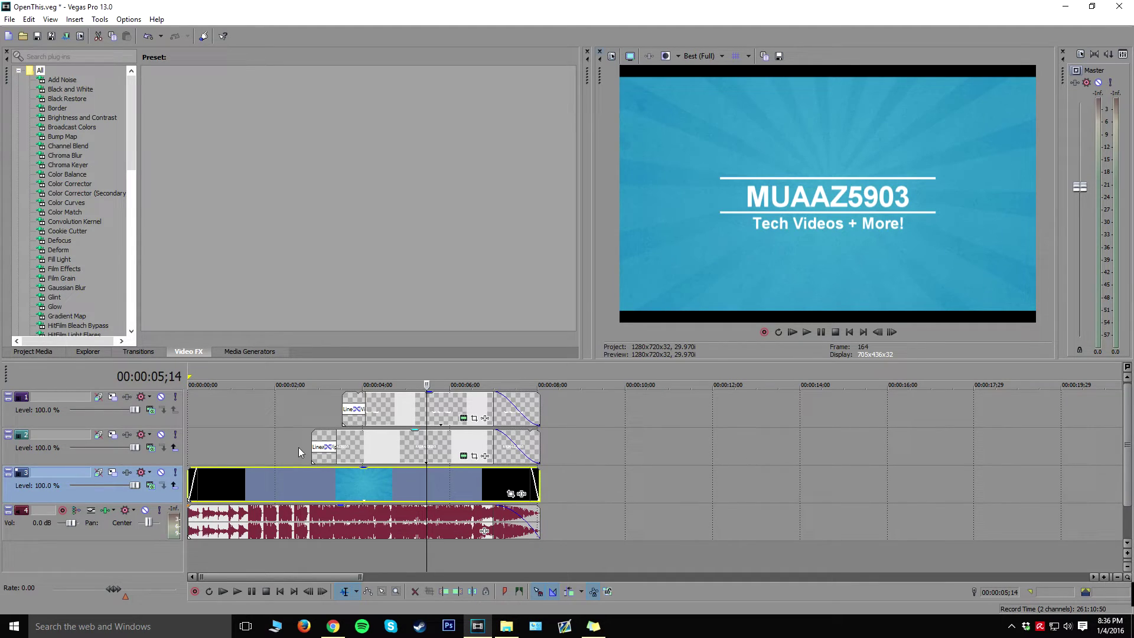
{"action": "left_click", "coordinate": [192, 445]}
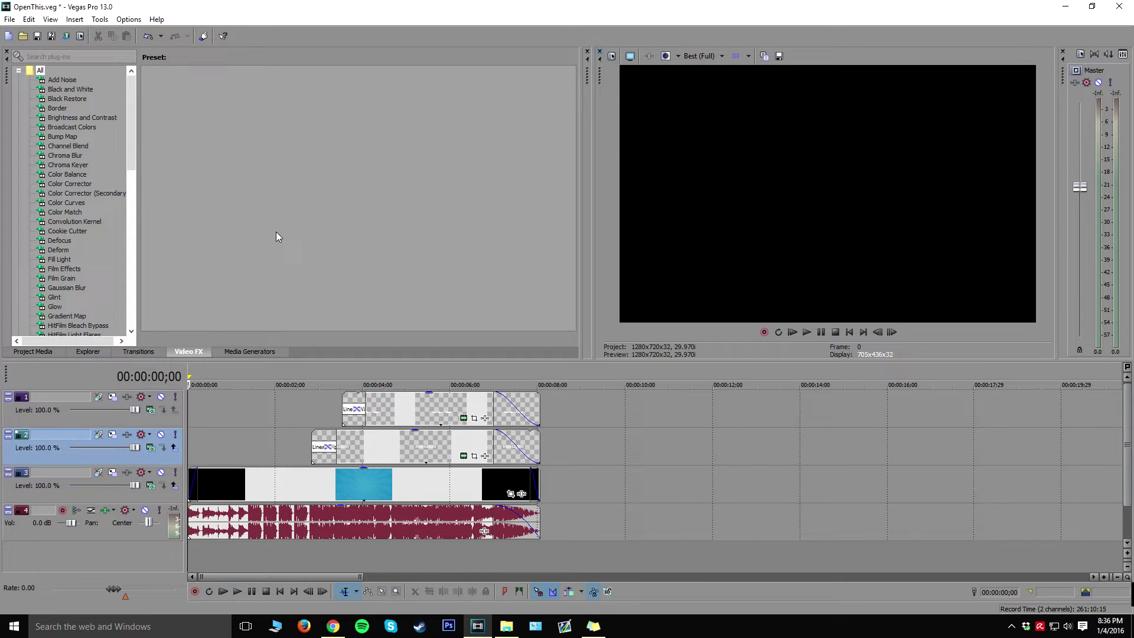
{"action": "key", "text": "space"}
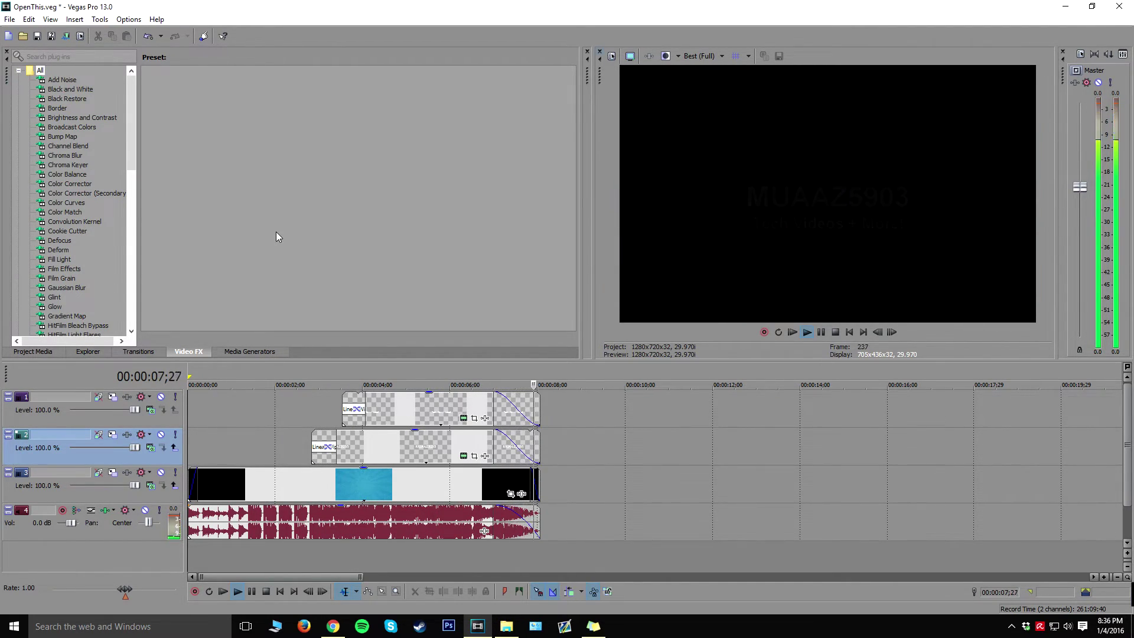
Step: Fade the intro music in at its start with a 00:00:00;15 offset
{"action": "left_click_drag", "start_coordinate": [307, 579], "coordinate": [119, 529]}
{"action": "left_click", "coordinate": [215, 541]}
{"action": "left_click_drag", "start_coordinate": [237, 495], "coordinate": [213, 553]}
{"action": "left_click", "coordinate": [206, 563]}
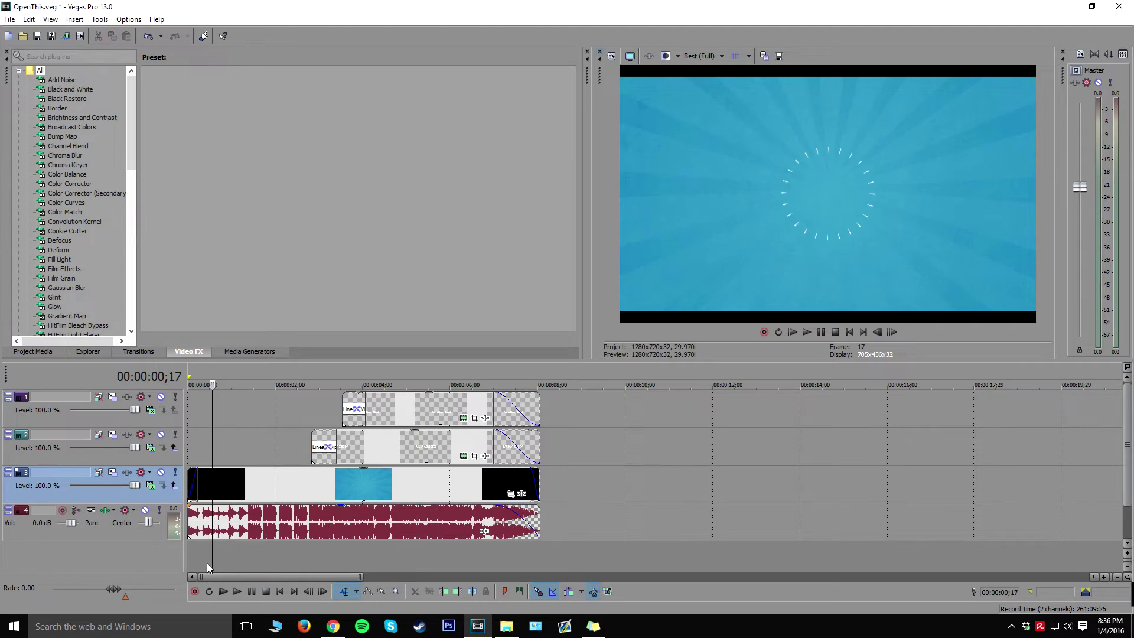
{"action": "left_click", "coordinate": [189, 544]}
{"action": "left_click_drag", "start_coordinate": [187, 507], "coordinate": [211, 508]}
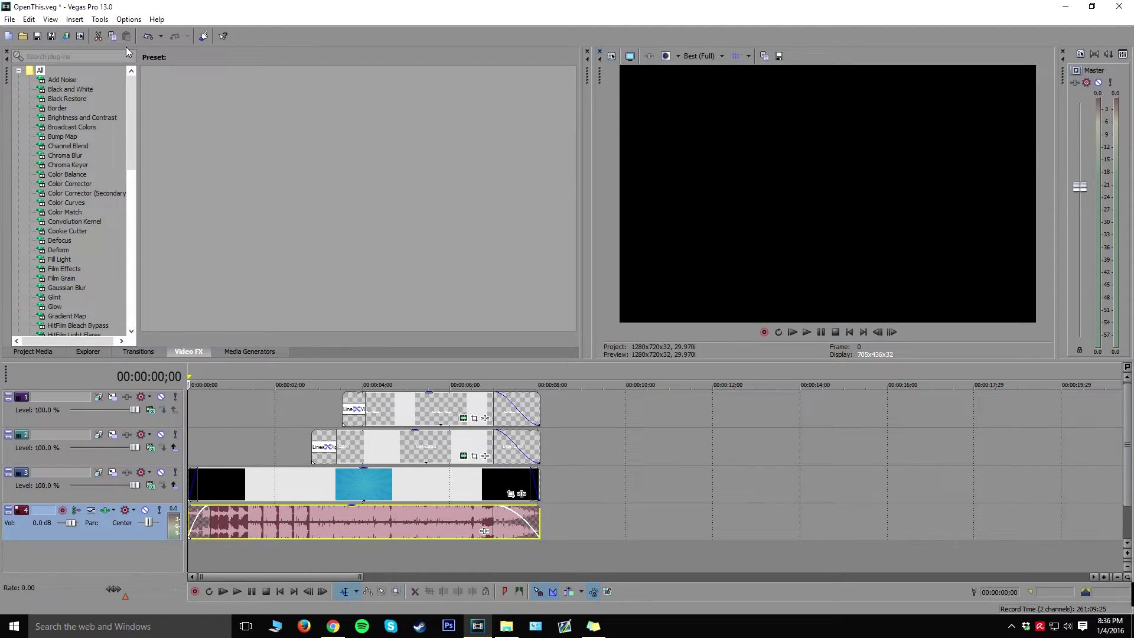
{"action": "left_click", "coordinate": [238, 395]}
Step: In Render As, pick the MyYouTubeRender preset, then dismiss its custom settings
{"action": "left_click", "coordinate": [9, 19]}
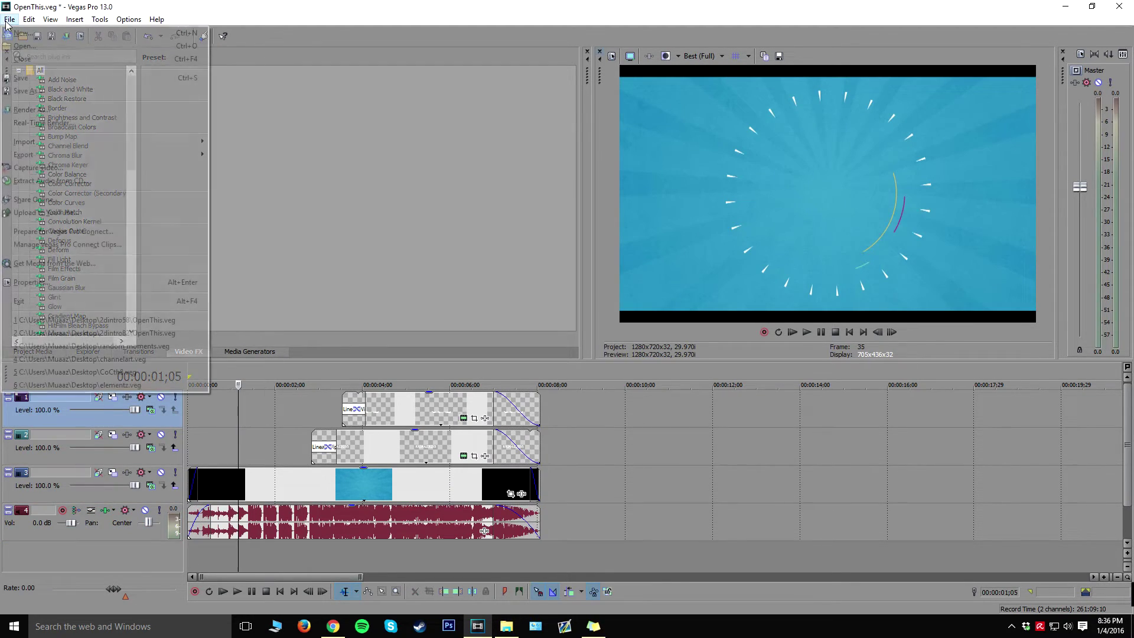
{"action": "left_click", "coordinate": [42, 109]}
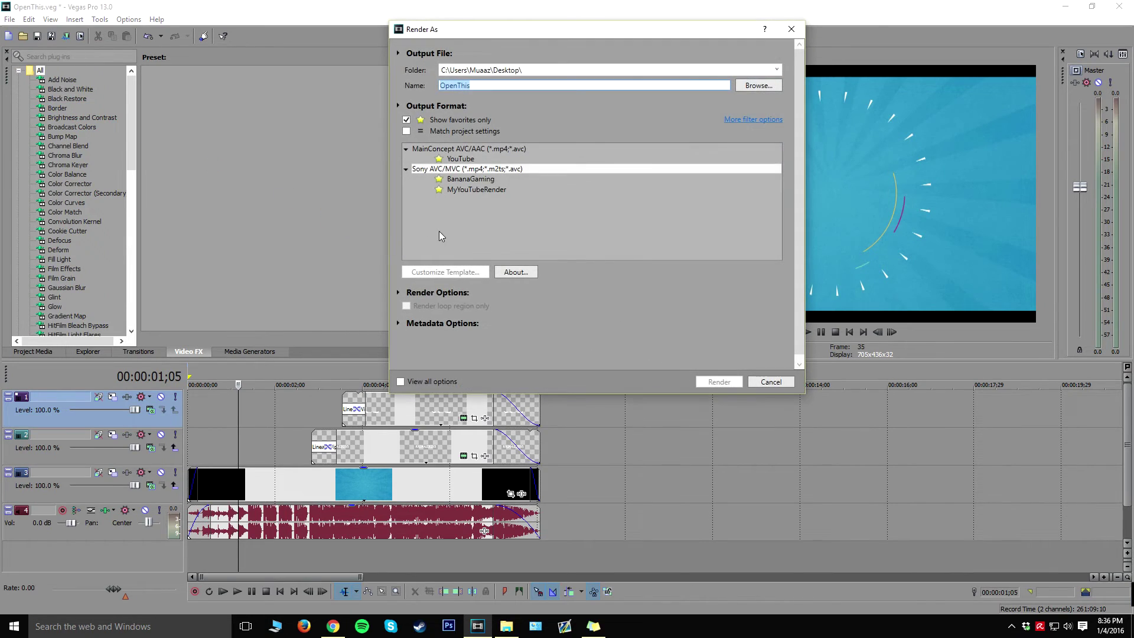
{"action": "left_click", "coordinate": [478, 190]}
{"action": "left_click", "coordinate": [472, 272]}
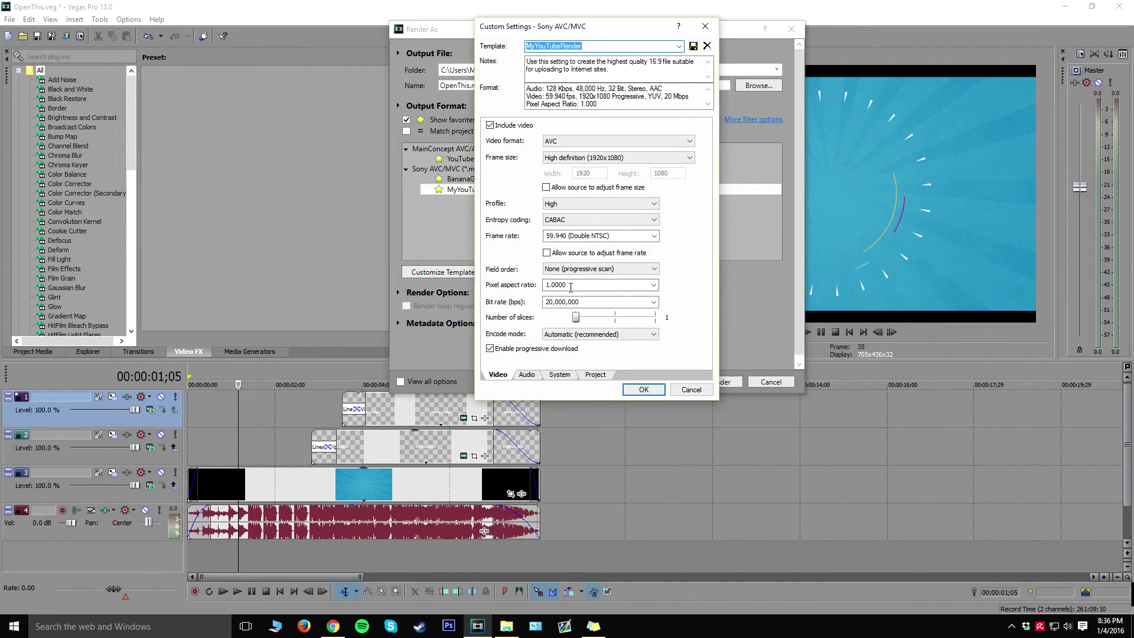
{"action": "left_click_drag", "start_coordinate": [607, 31], "coordinate": [242, 91]}
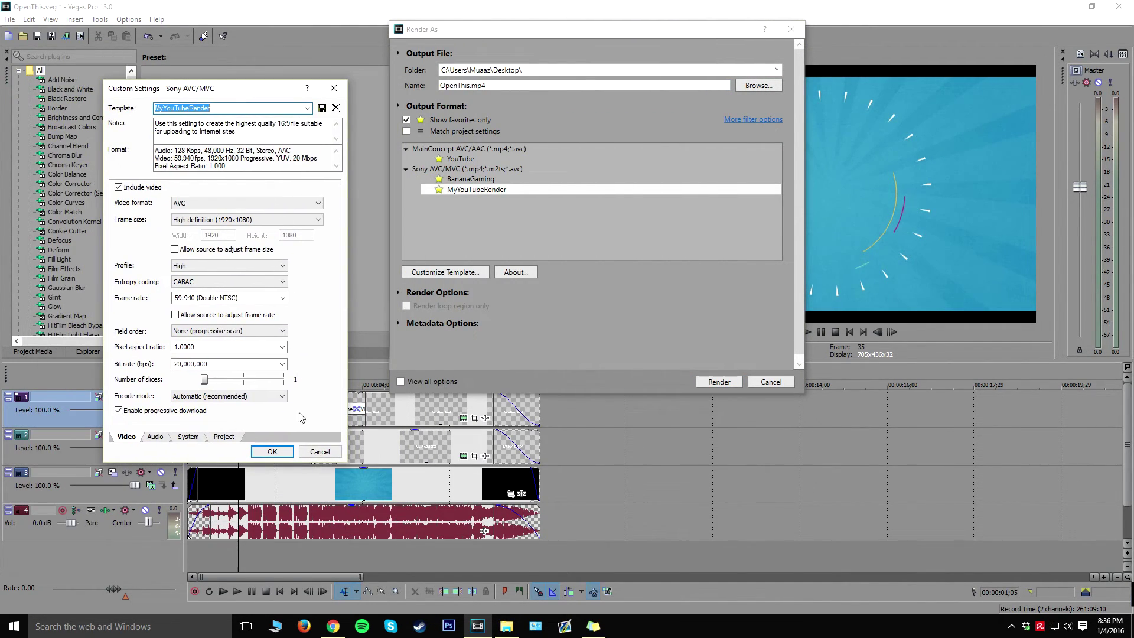
{"action": "left_click", "coordinate": [310, 452]}
Step: List all render templates and customize Sony AVC/MVC Internet 1920x1080-30p
{"action": "left_click", "coordinate": [407, 131]}
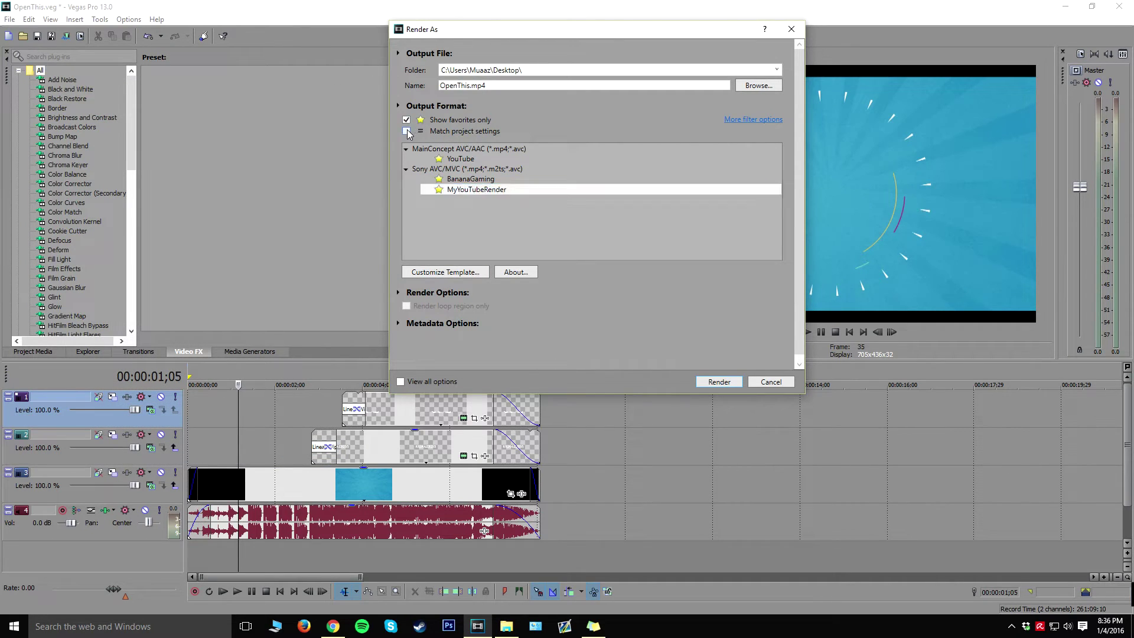
{"action": "left_click", "coordinate": [407, 120]}
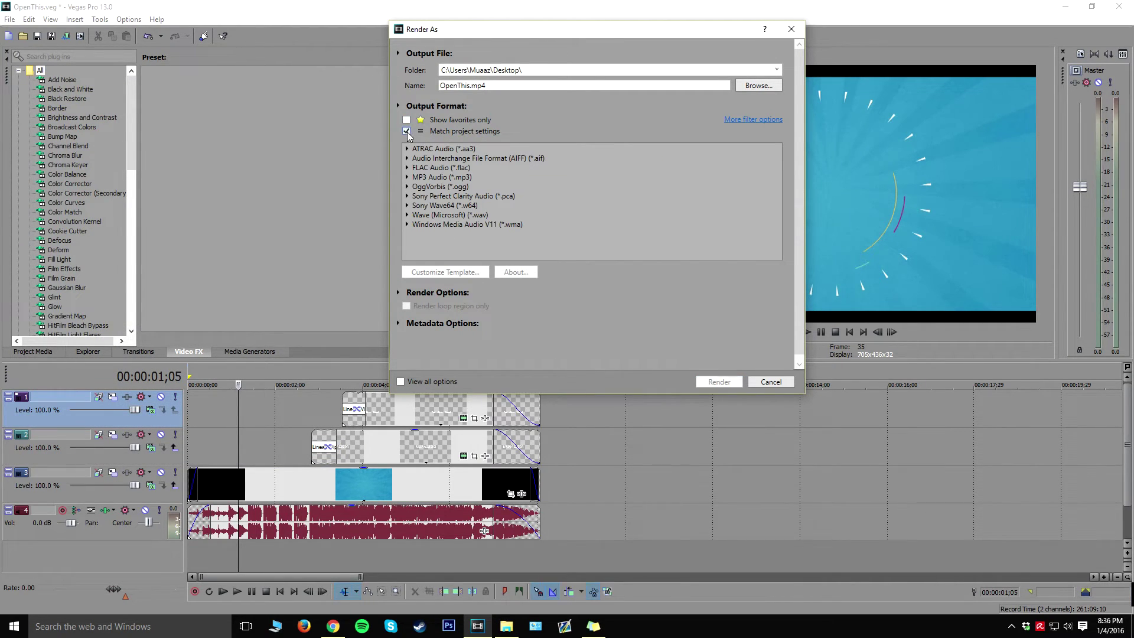
{"action": "left_click", "coordinate": [407, 131]}
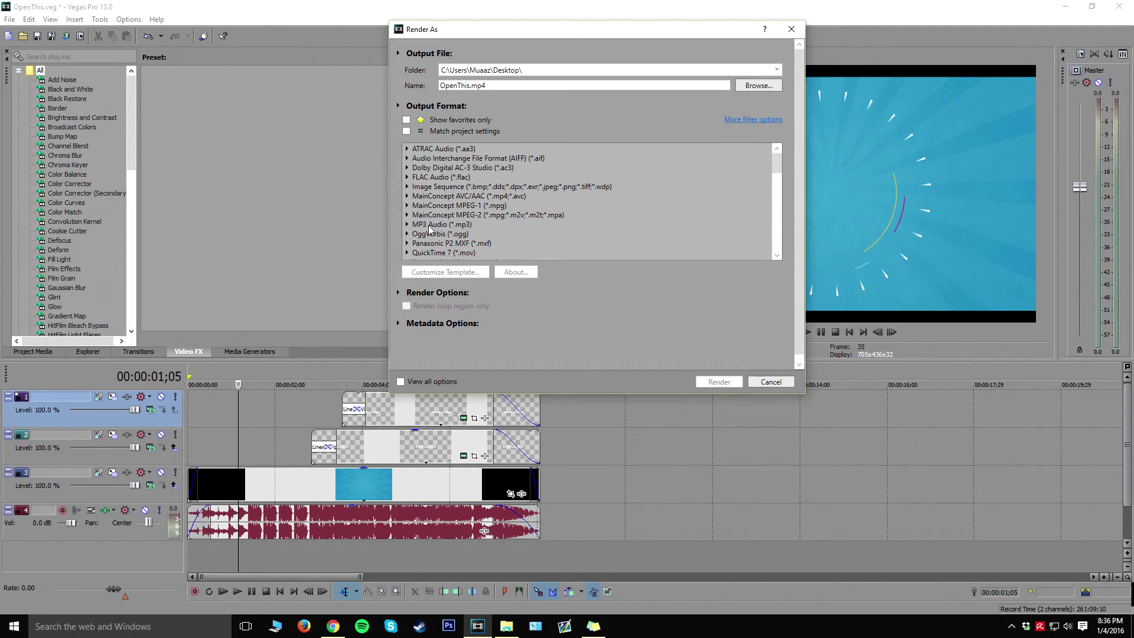
{"action": "left_click_drag", "start_coordinate": [776, 162], "coordinate": [777, 183]}
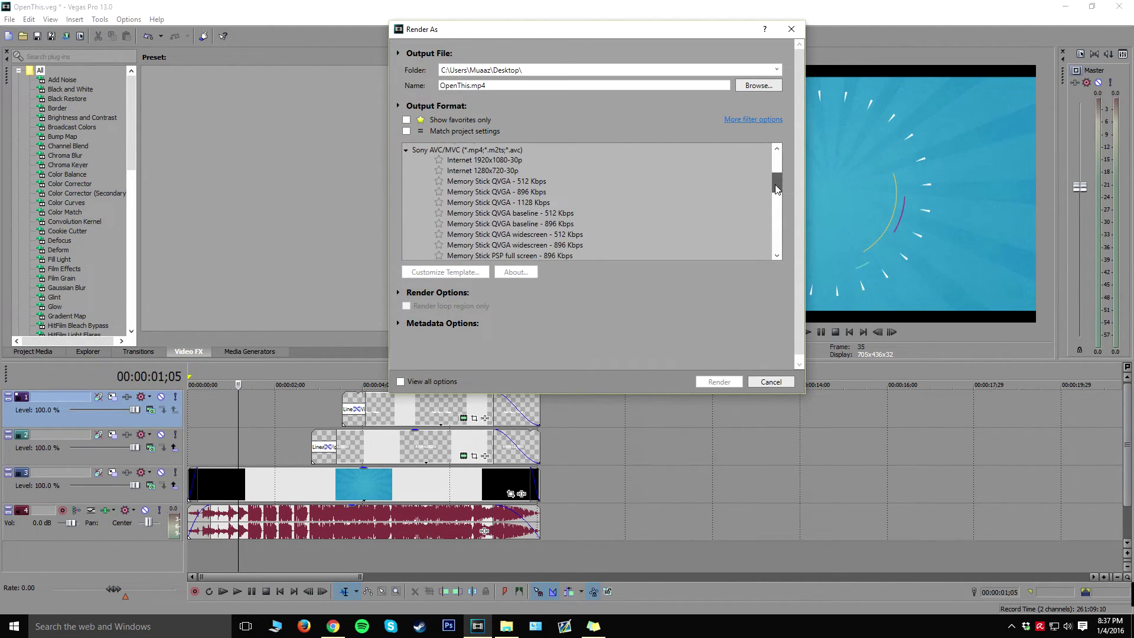
{"action": "left_click", "coordinate": [466, 160]}
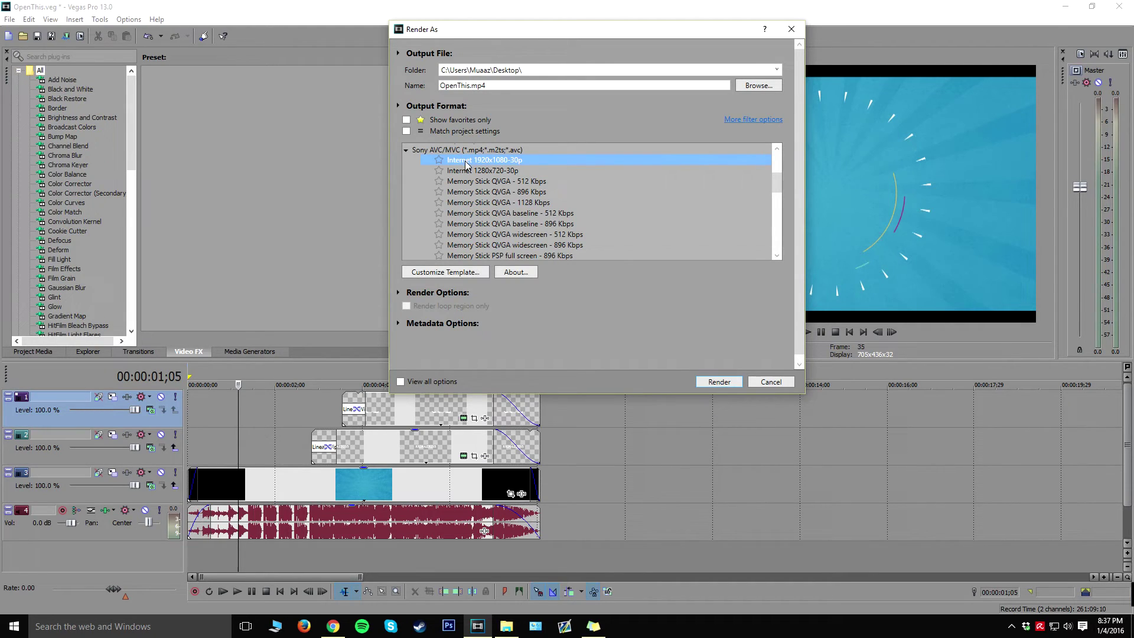
{"action": "left_click", "coordinate": [457, 273]}
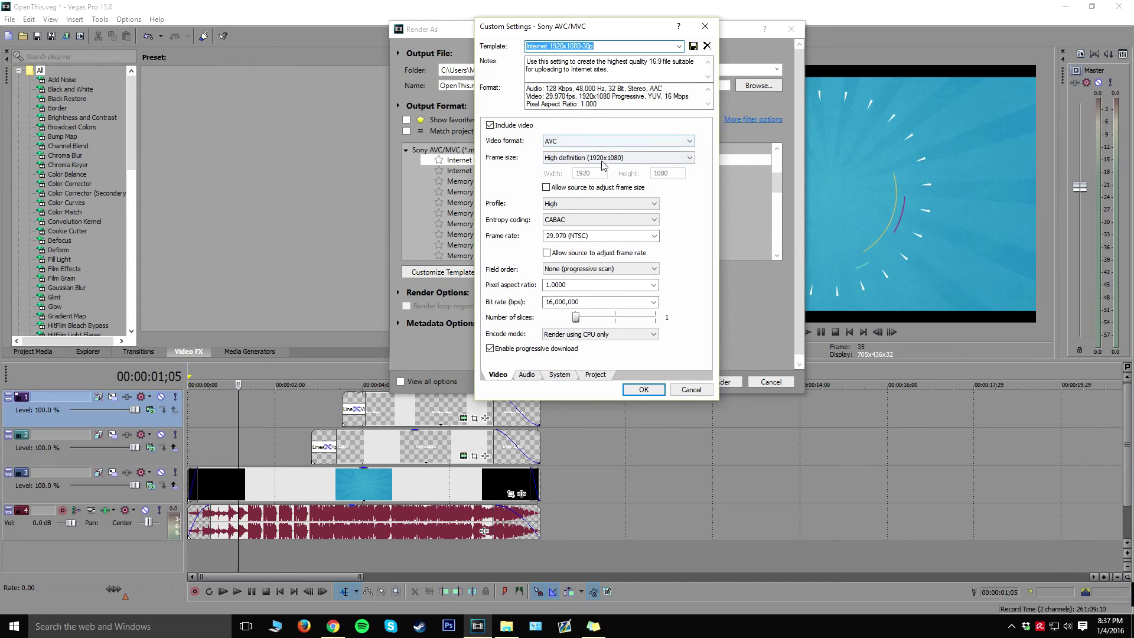
Step: Set the template to 59.940 (Double NTSC) fps with 'Render using GPU if available' encoding
{"action": "left_click", "coordinate": [640, 235]}
{"action": "scroll", "coordinate": [639, 233], "scroll_direction": "down", "scroll_amount": 2}
{"action": "left_click", "coordinate": [654, 235]}
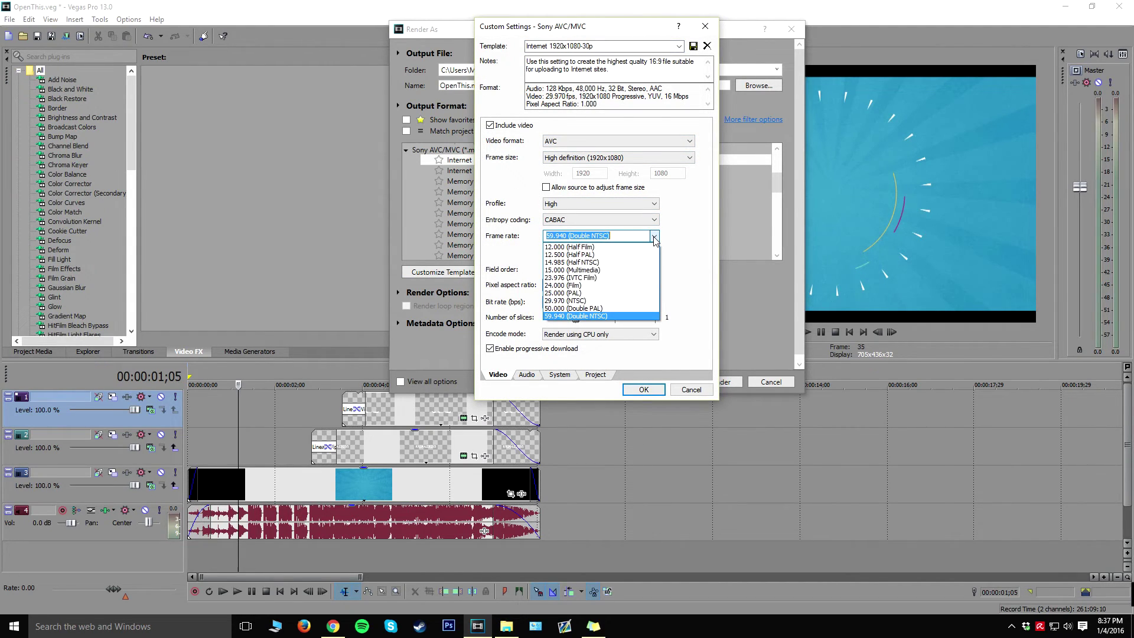
{"action": "left_click", "coordinate": [689, 233]}
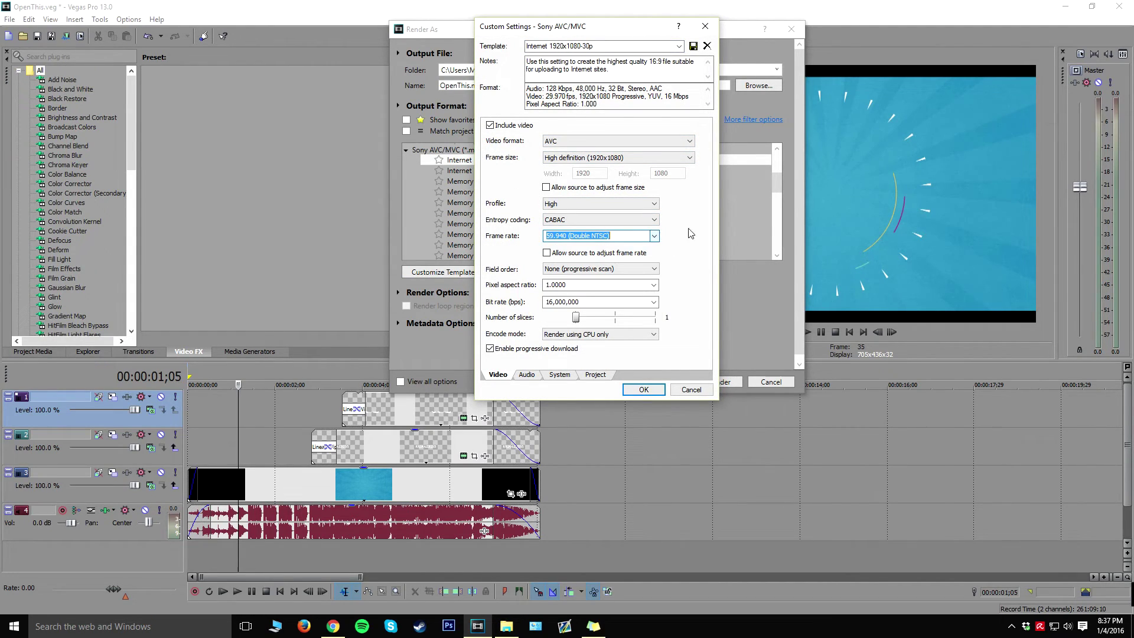
{"action": "left_click", "coordinate": [653, 335]}
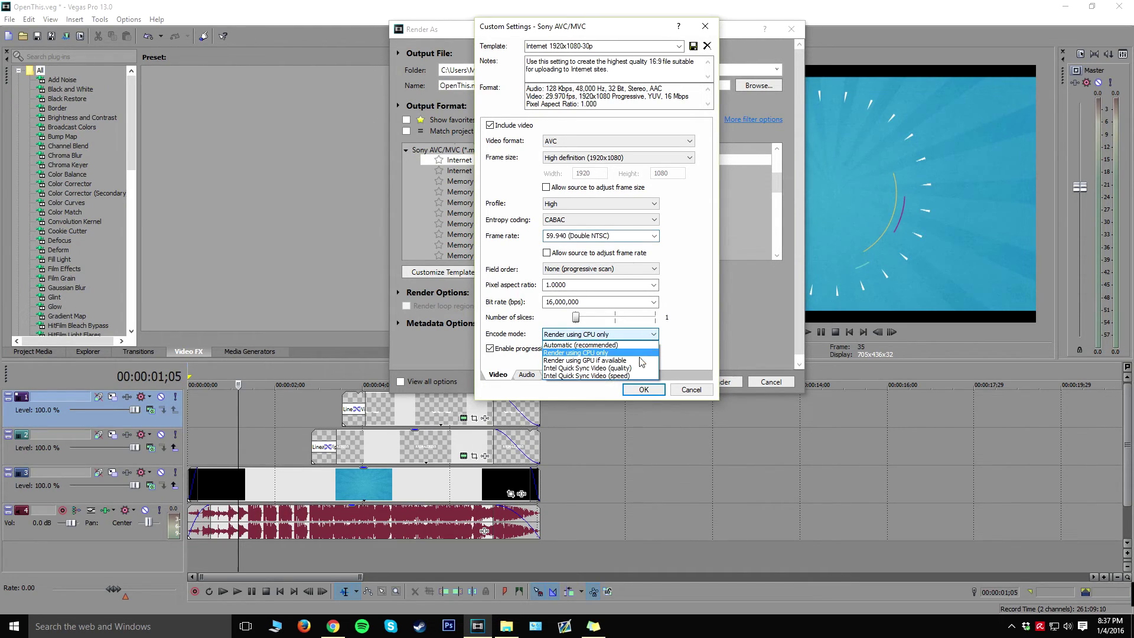
{"action": "left_click", "coordinate": [614, 352]}
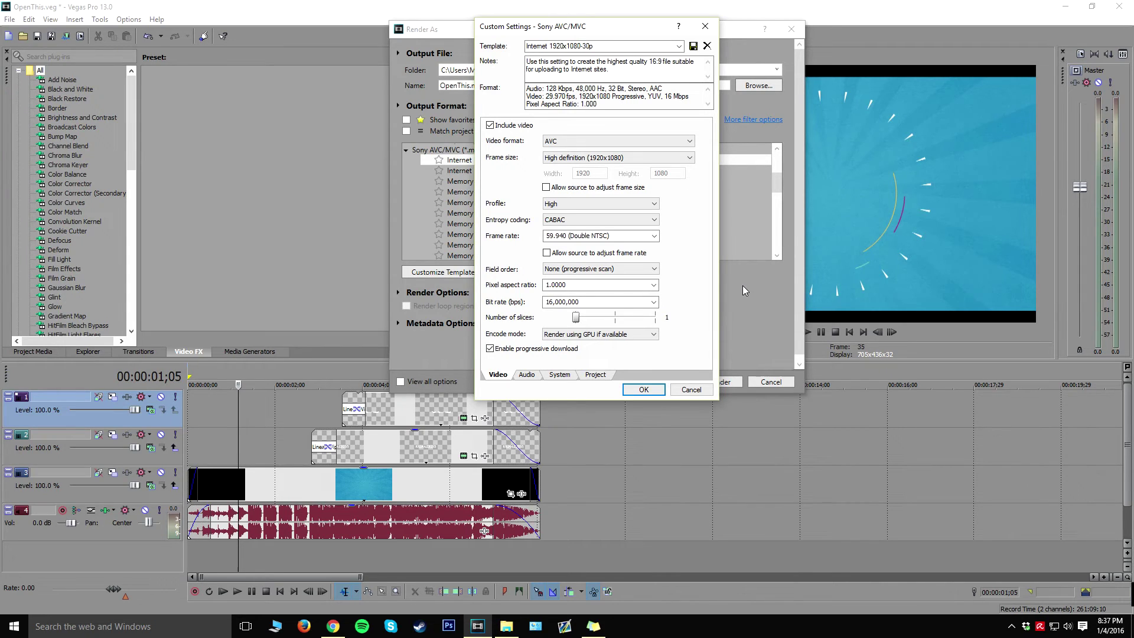
{"action": "left_click", "coordinate": [643, 389]}
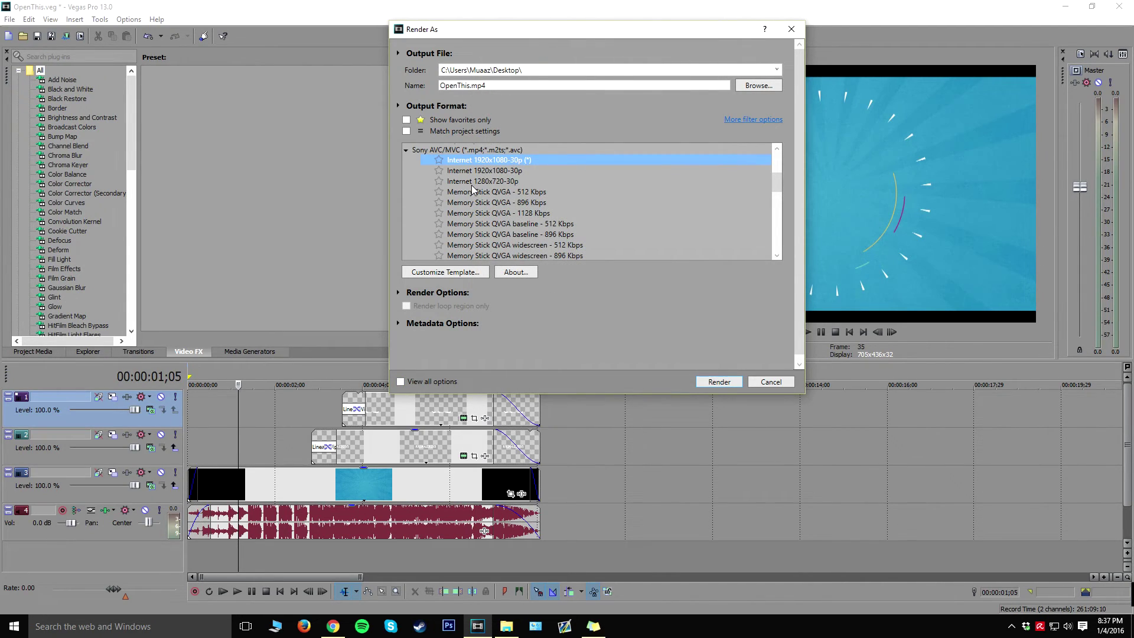
Step: Render OpenThis.mp4 to the desktop, dismiss the completion notice, then minimize Vegas Pro and Explorer
{"action": "left_click", "coordinate": [724, 384]}
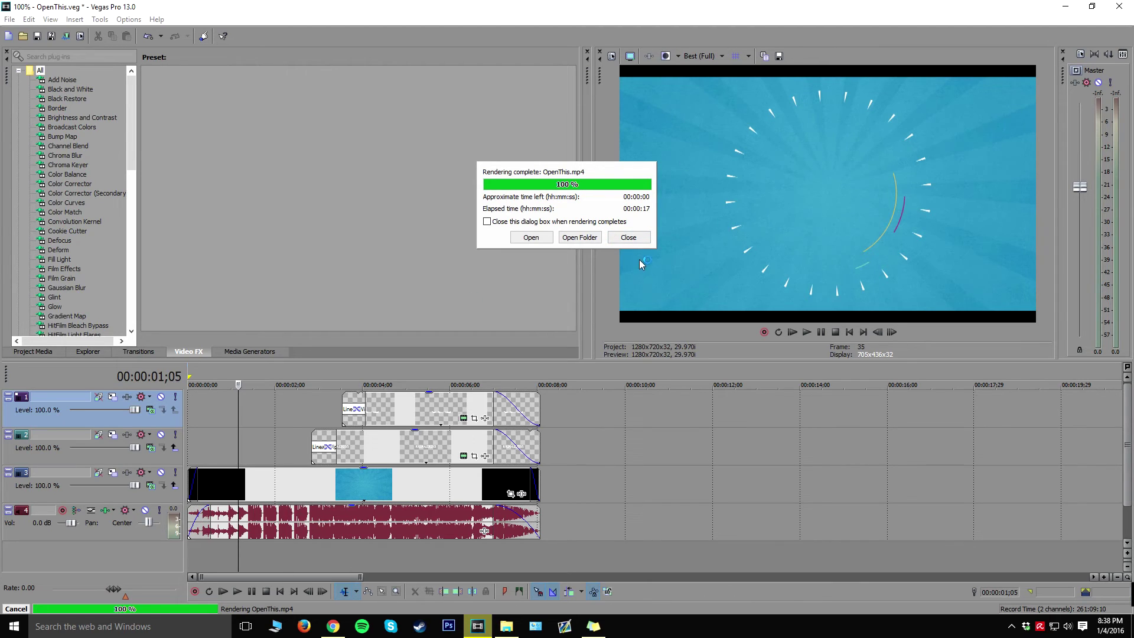
{"action": "left_click", "coordinate": [628, 237]}
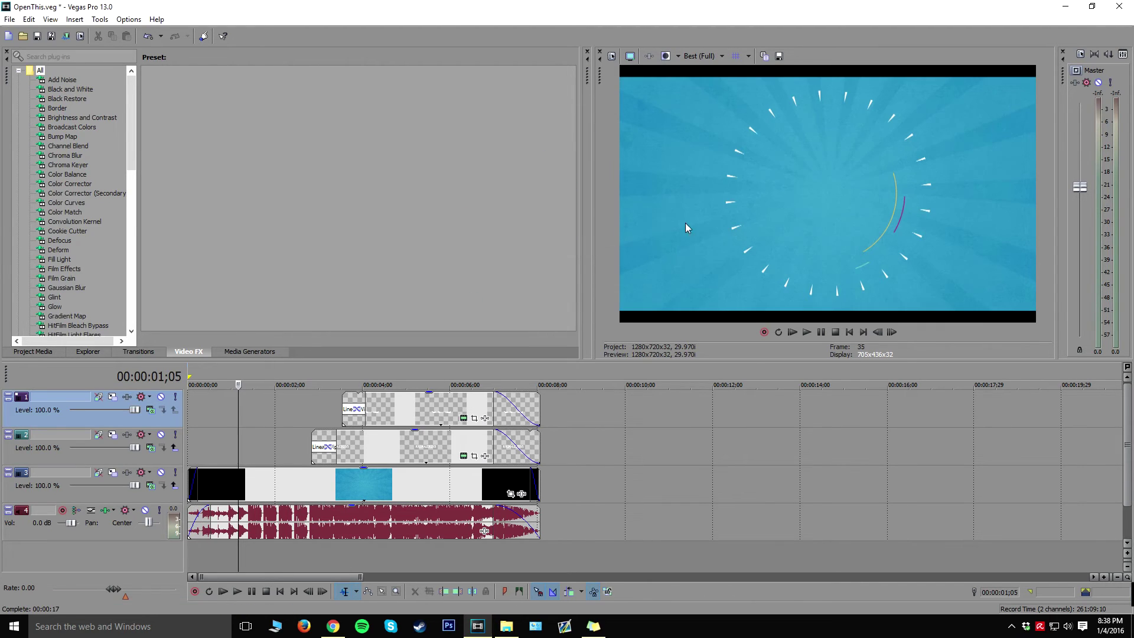
{"action": "left_click", "coordinate": [1065, 7]}
{"action": "left_click", "coordinate": [967, 86]}
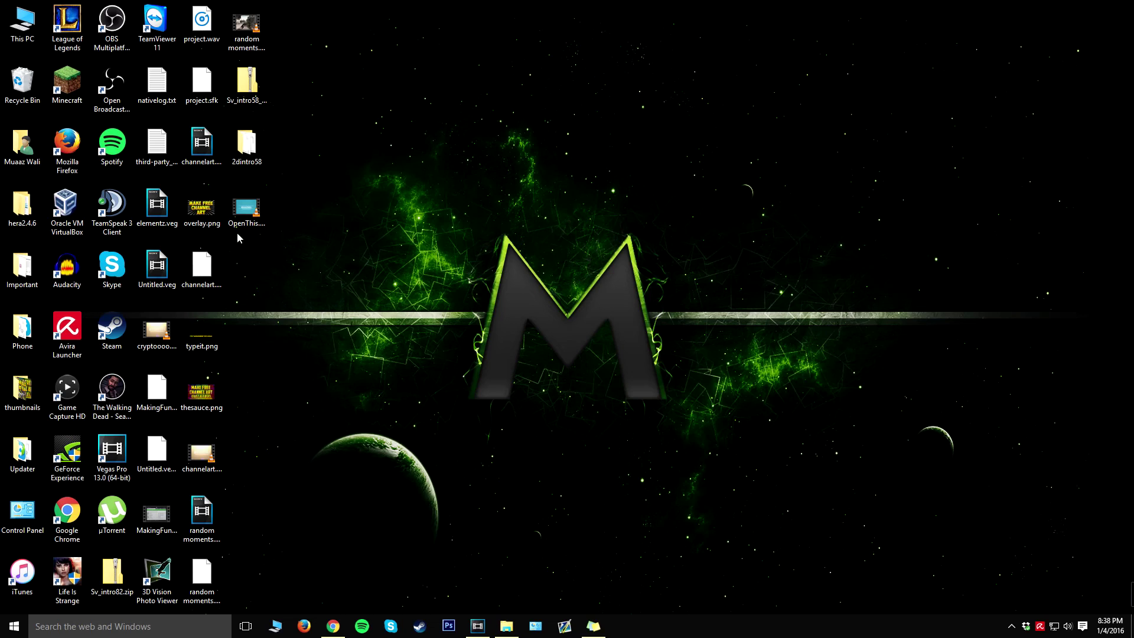
{"action": "double_click", "coordinate": [261, 202]}
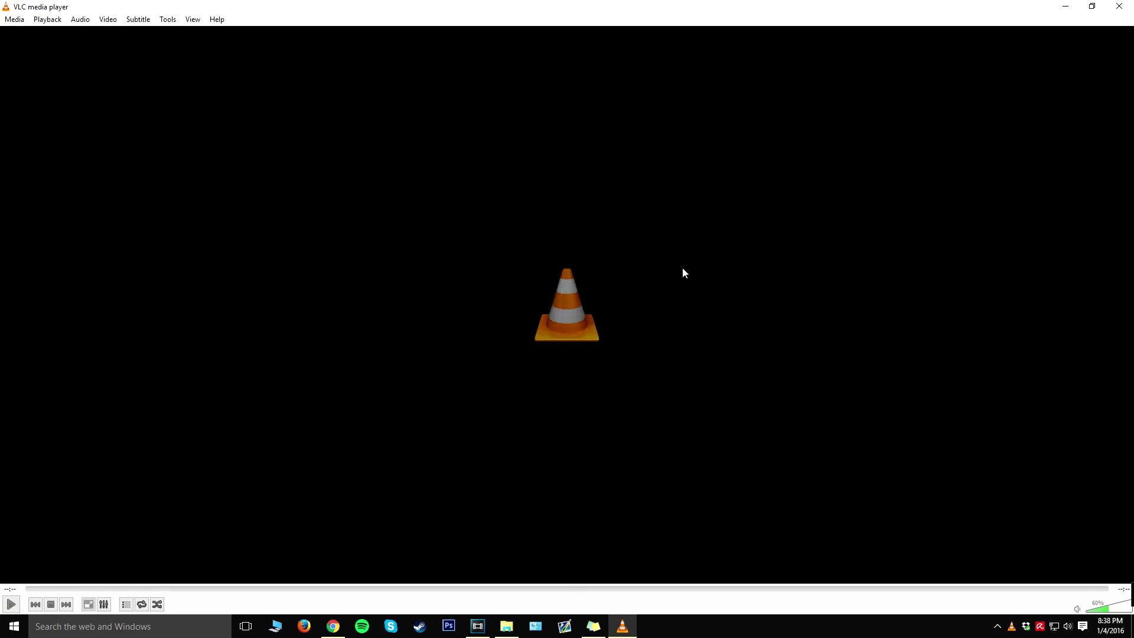
{"action": "left_click", "coordinate": [1119, 6]}
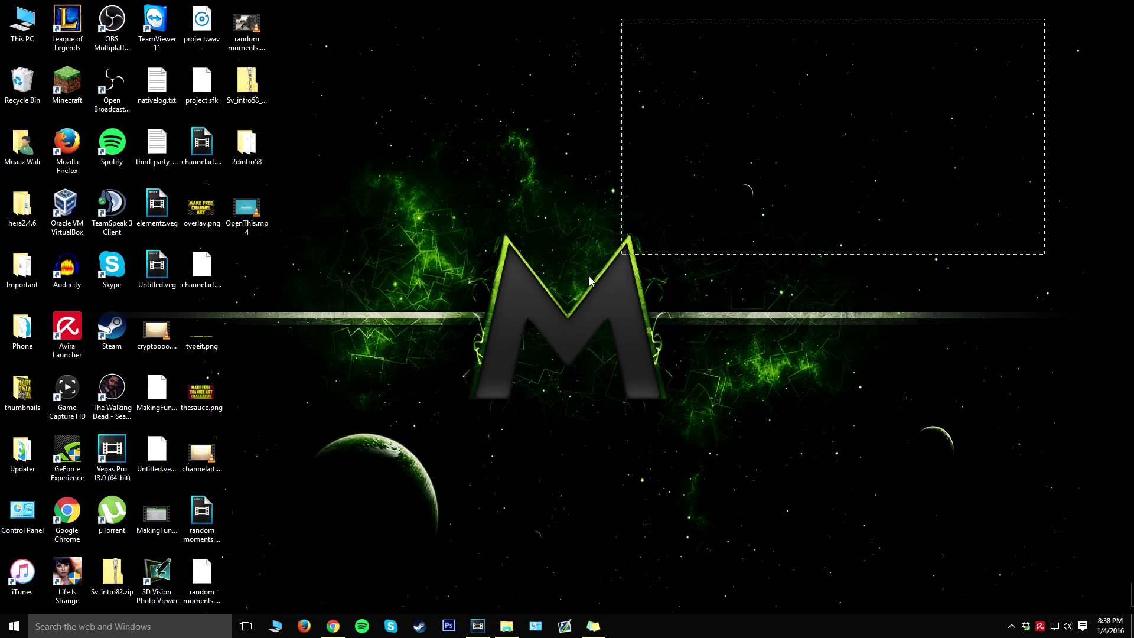
{"action": "left_click_drag", "start_coordinate": [590, 280], "coordinate": [456, 481]}
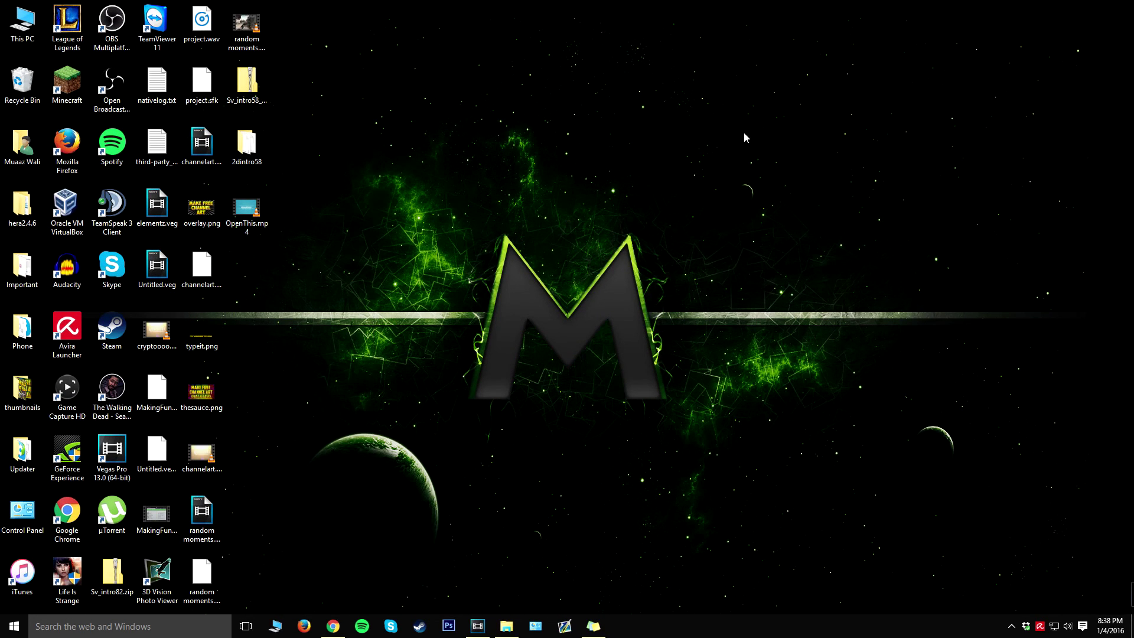
Step: In Chrome's first tab, go back to the 'sony vegas intro template' YouTube results and scroll them
{"action": "left_click_drag", "start_coordinate": [938, 96], "coordinate": [835, 177]}
{"action": "left_click", "coordinate": [333, 626]}
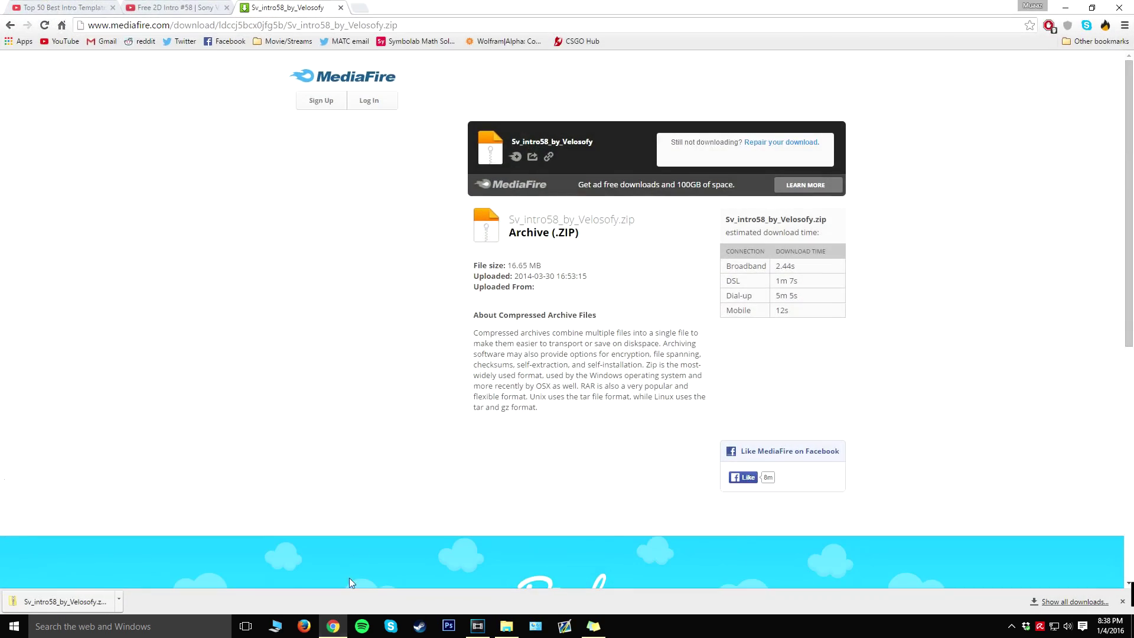
{"action": "left_click", "coordinate": [81, 6]}
{"action": "left_click", "coordinate": [10, 24]}
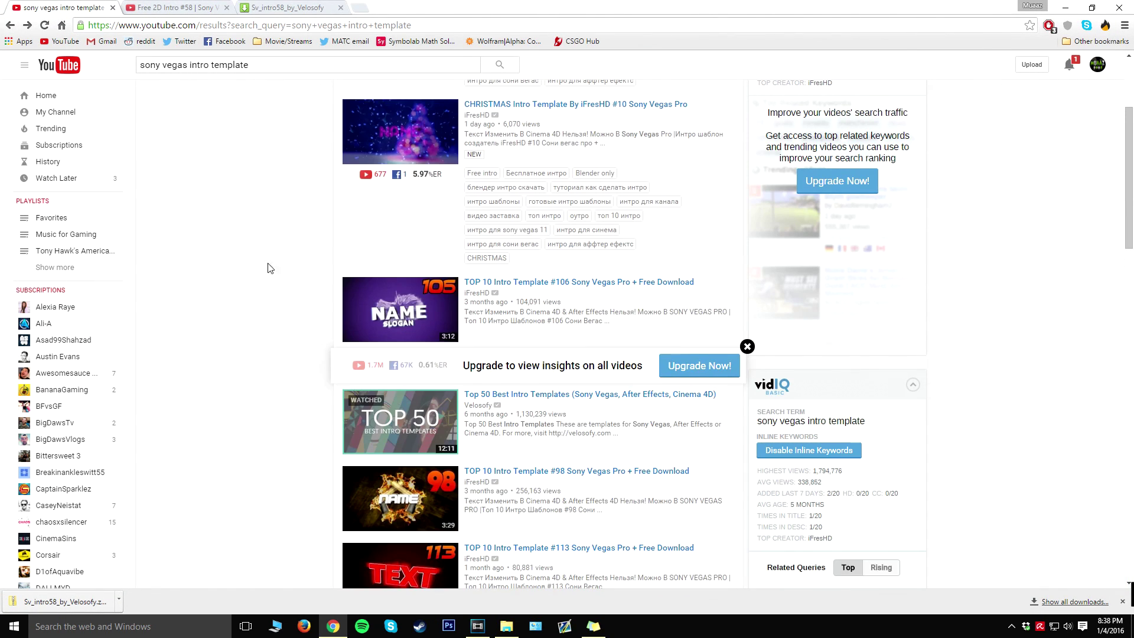
{"action": "scroll", "coordinate": [322, 302], "scroll_direction": "down", "scroll_amount": 3}
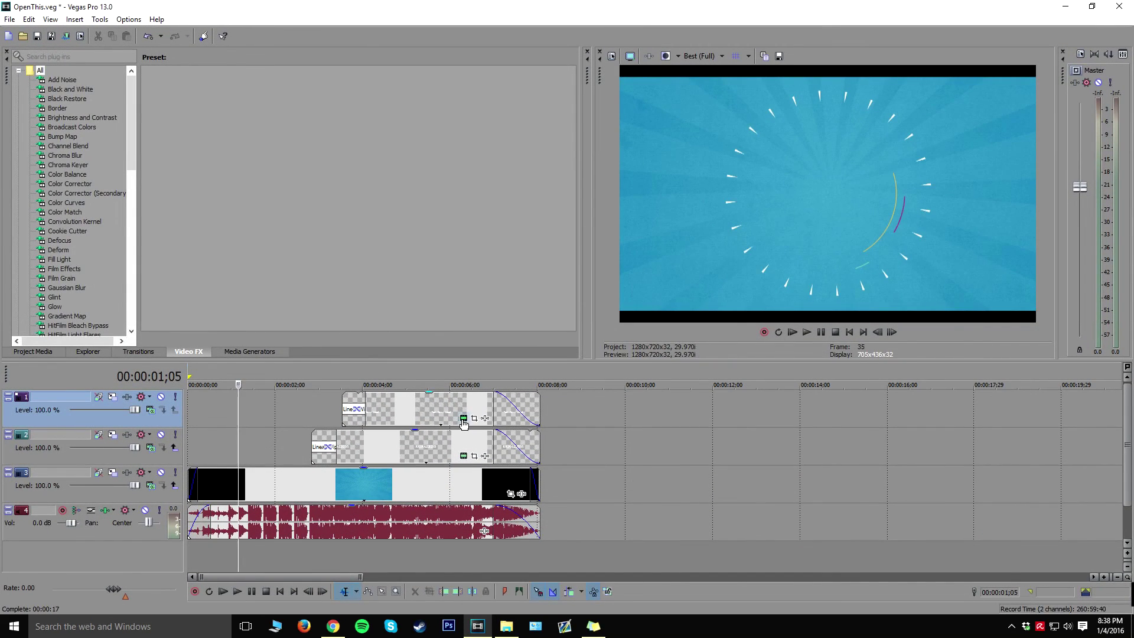
Step: Open and select the channel-name text, close the generator unchanged, and restore the Vegas window down
{"action": "left_click", "coordinate": [464, 455]}
{"action": "left_click_drag", "start_coordinate": [464, 260], "coordinate": [241, 241]}
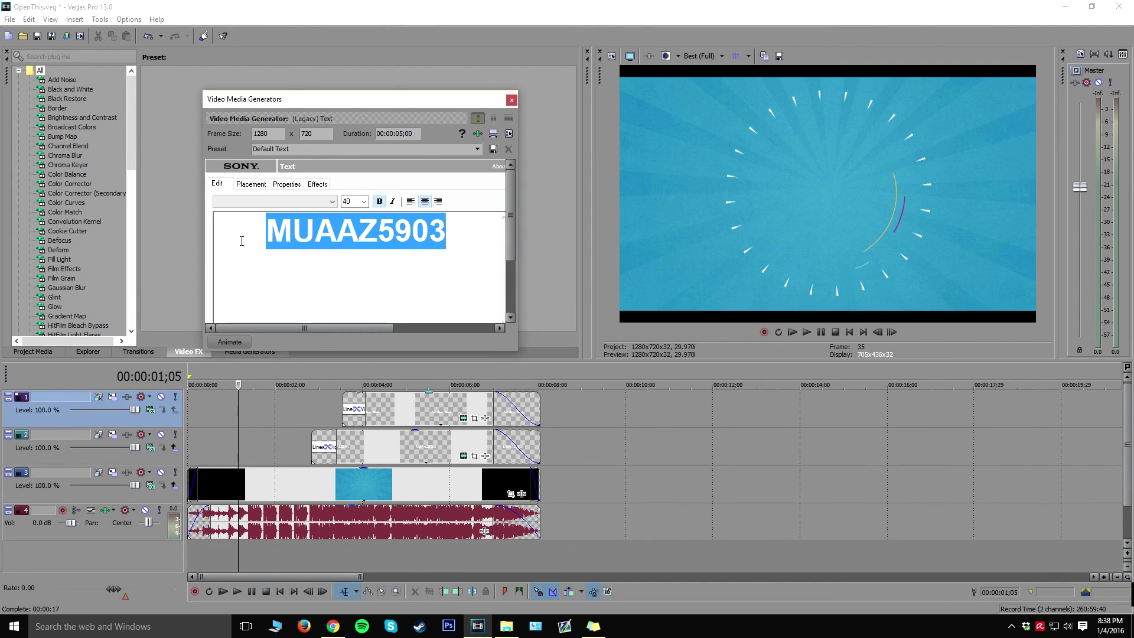
{"action": "left_click", "coordinate": [512, 99]}
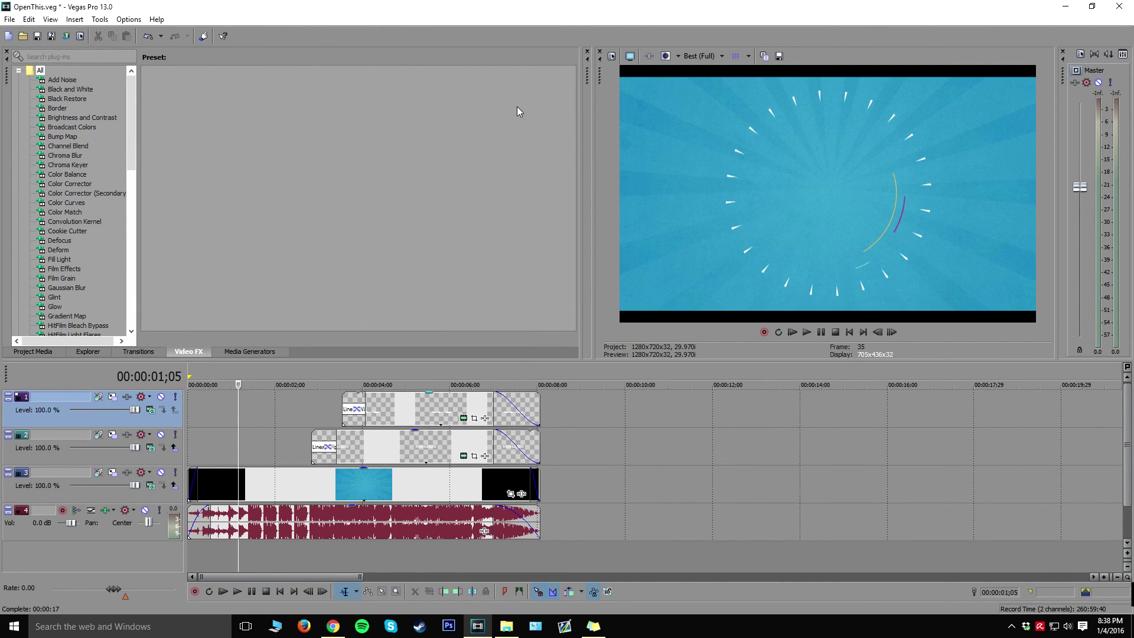
{"action": "left_click_drag", "start_coordinate": [568, 5], "coordinate": [591, 20]}
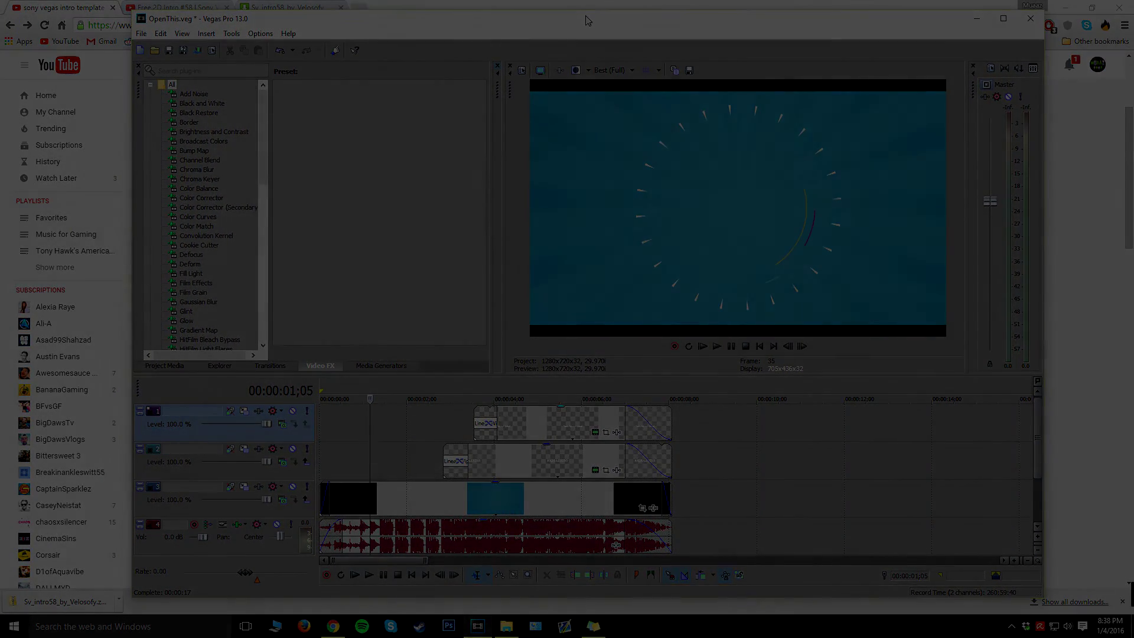